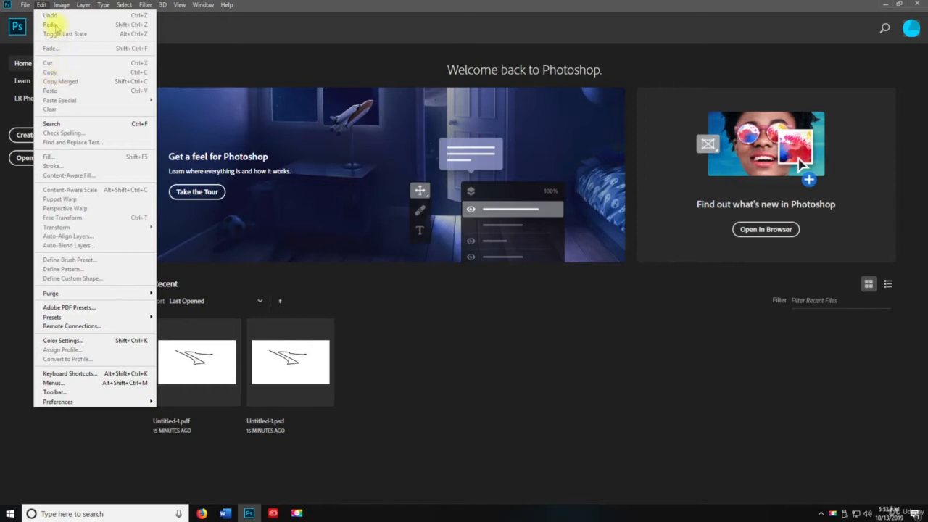
Step: Create a new document using the Default Photoshop Size document type
click(41, 6)
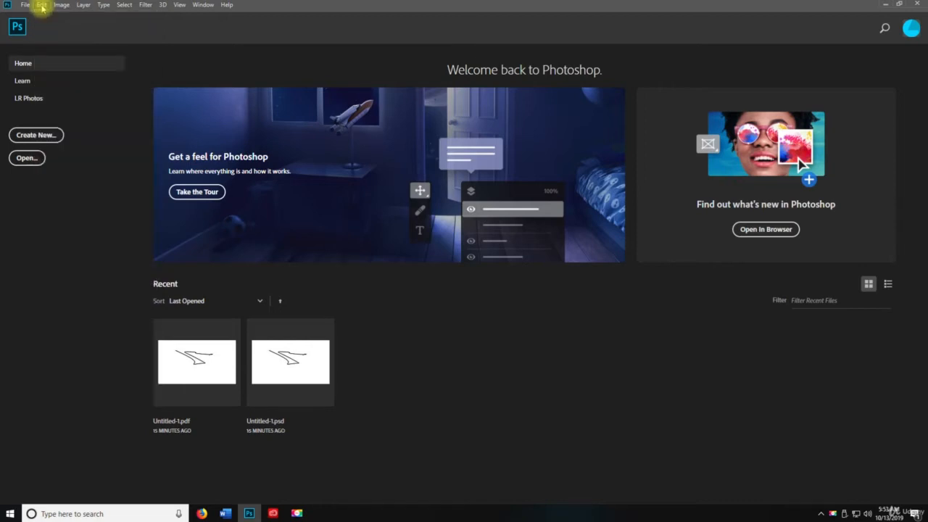
key(ctrl+n)
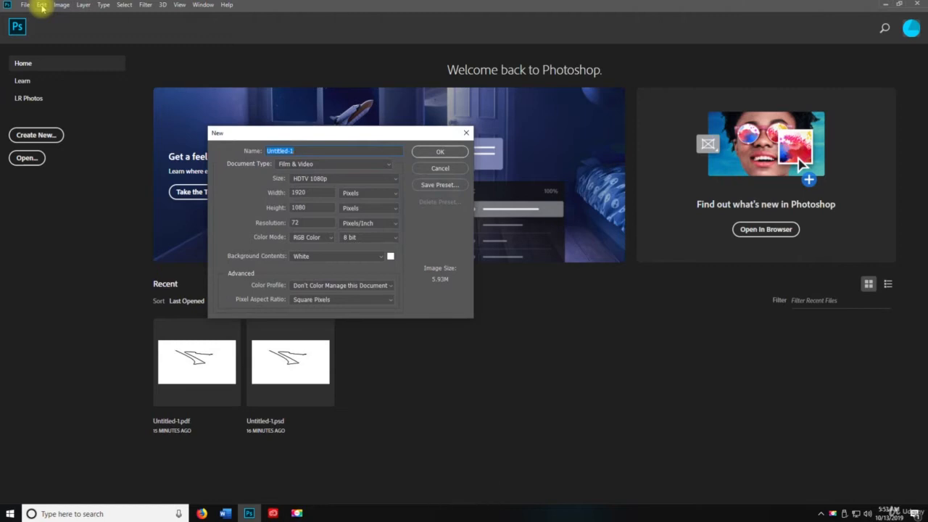
click(313, 164)
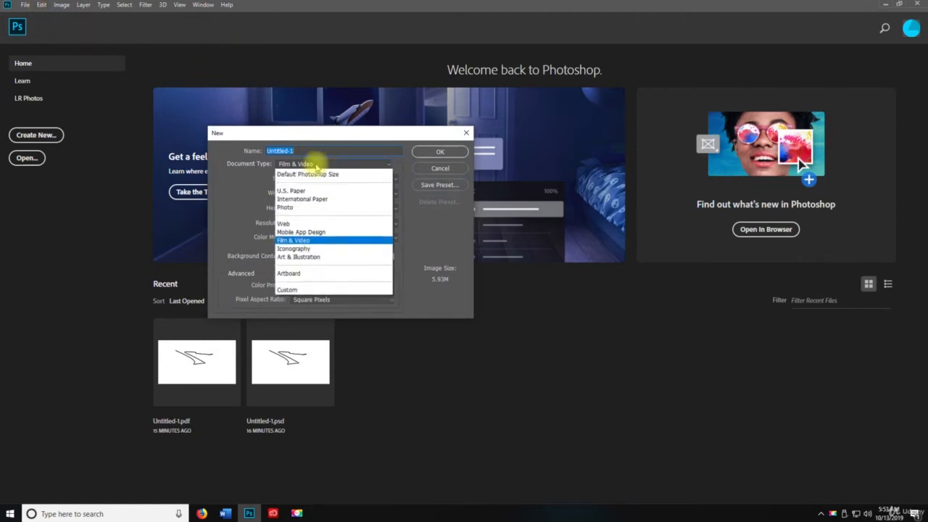
click(311, 182)
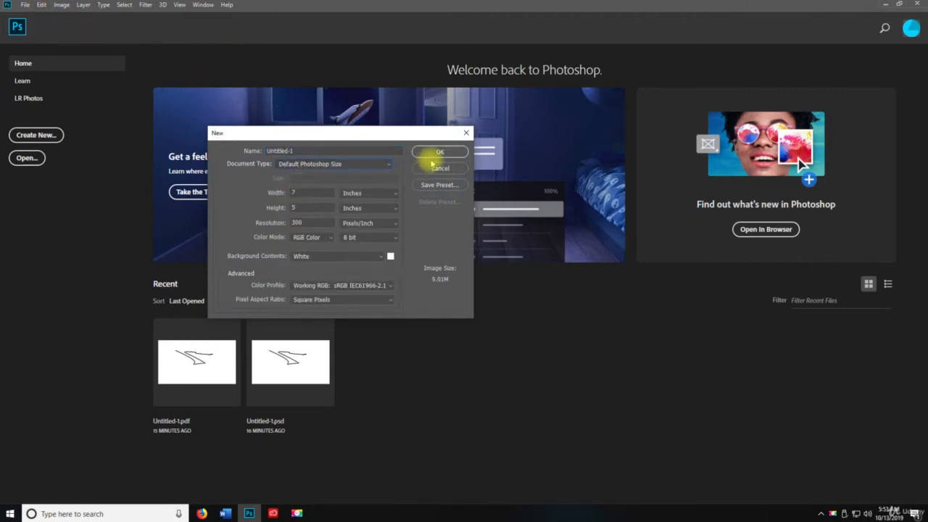
click(441, 152)
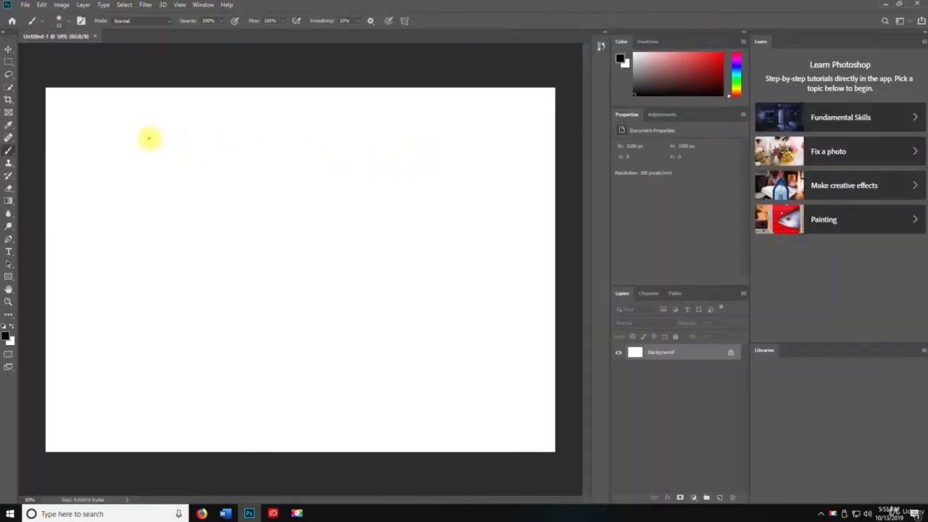
Step: Paint the handwritten numbers 1. to 4. with periods down the left side of the canvas using the Brush tool
mouse_move(75, 107)
mouse_down()
mouse_move(82, 175)
mouse_move(76, 209)
mouse_move(60, 203)
mouse_move(91, 210)
mouse_move(87, 244)
mouse_move(58, 285)
mouse_move(101, 338)
mouse_move(84, 376)
mouse_up()
click(84, 139)
click(106, 204)
click(108, 273)
click(103, 368)
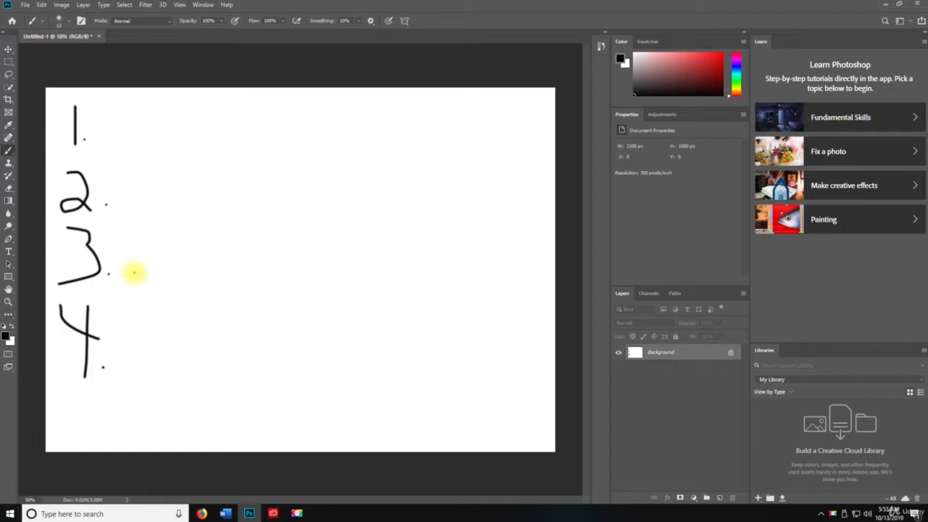
Step: Switch to the Move tool and undo the brush strokes one at a time until the canvas is blank
click(42, 5)
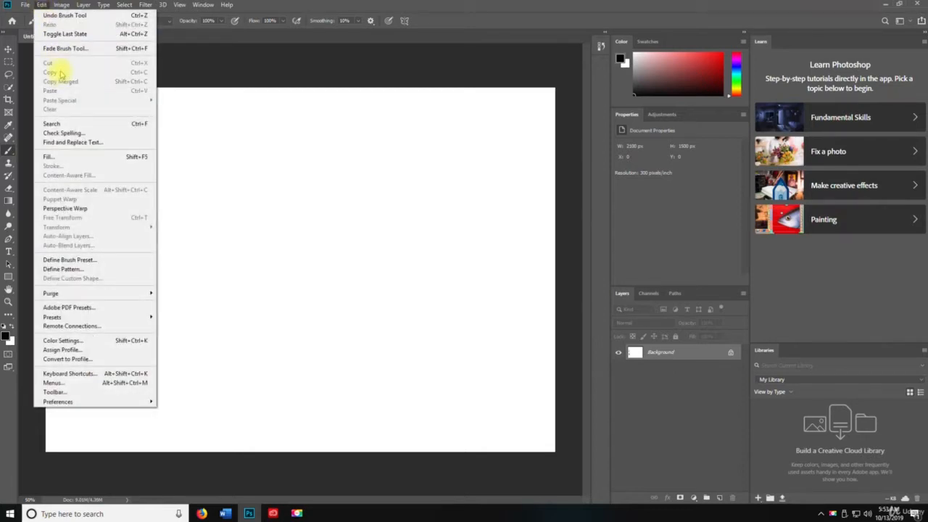
click(65, 35)
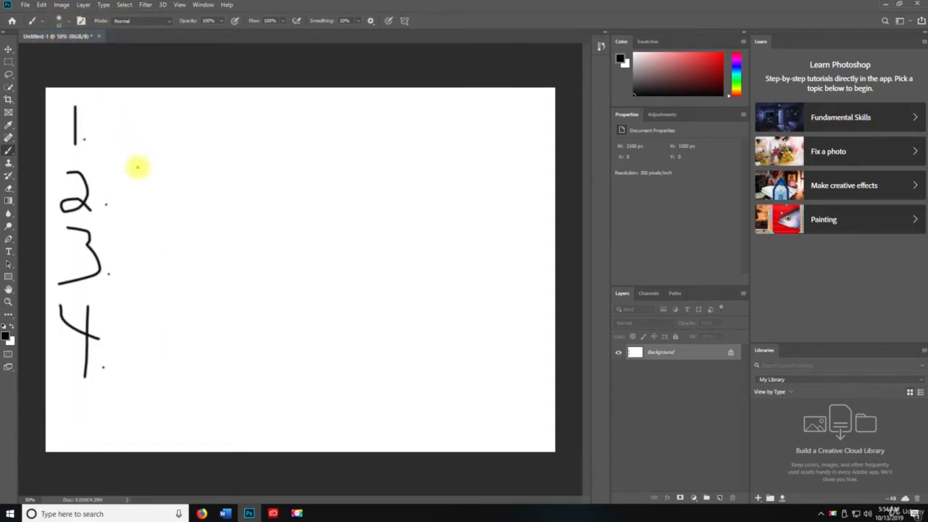
key(v)
key(ctrl+z)
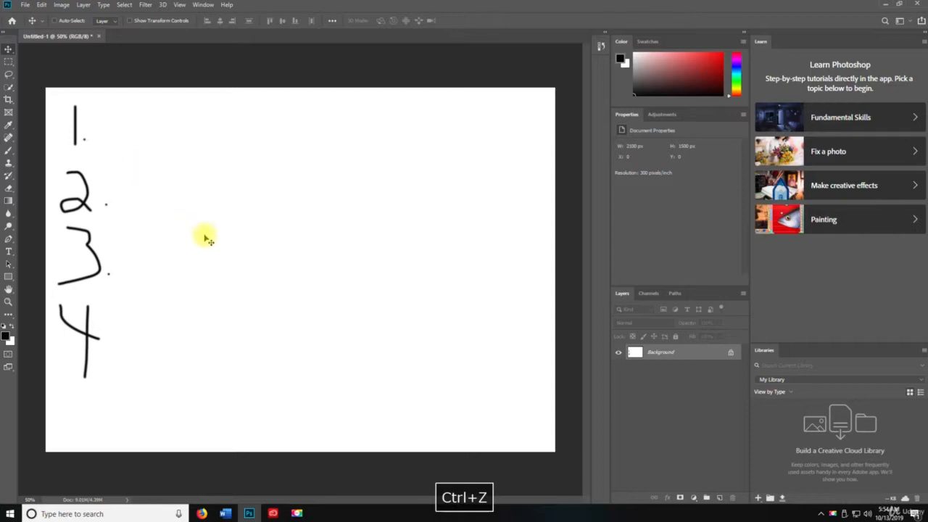
key(ctrl+z)
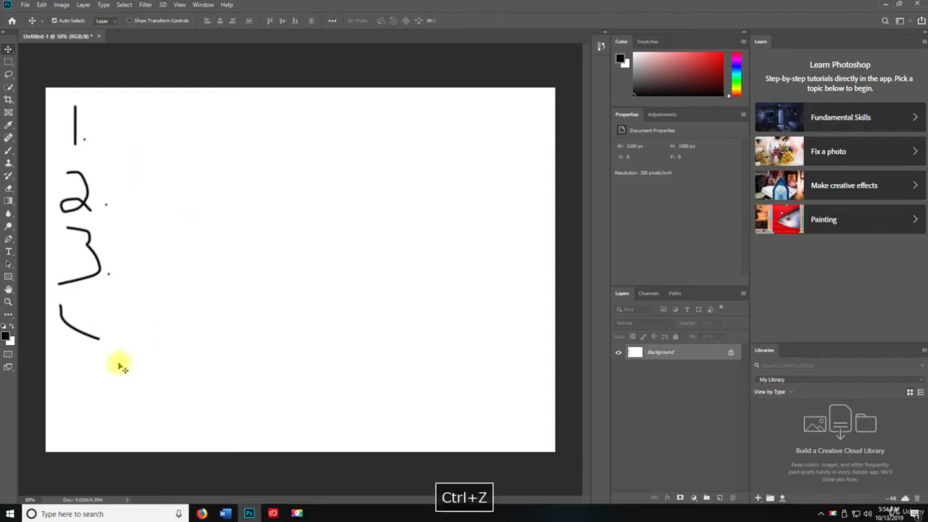
key(ctrl+z)
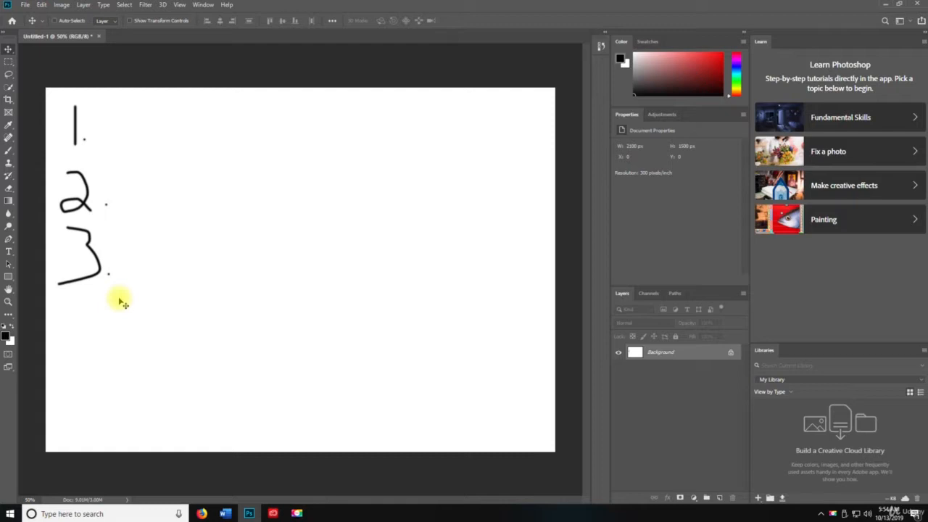
key(ctrl+z)
key(ctrl+z)
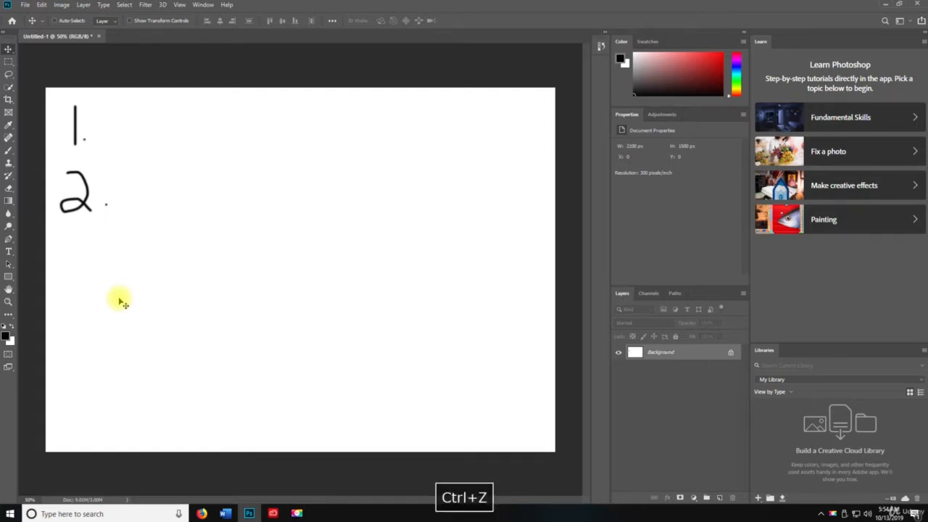
key(ctrl+z)
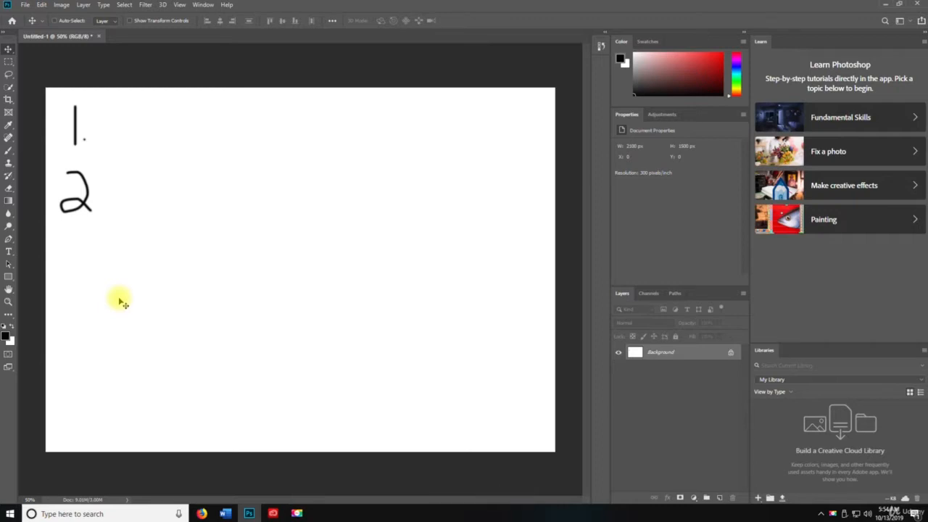
key(ctrl+z)
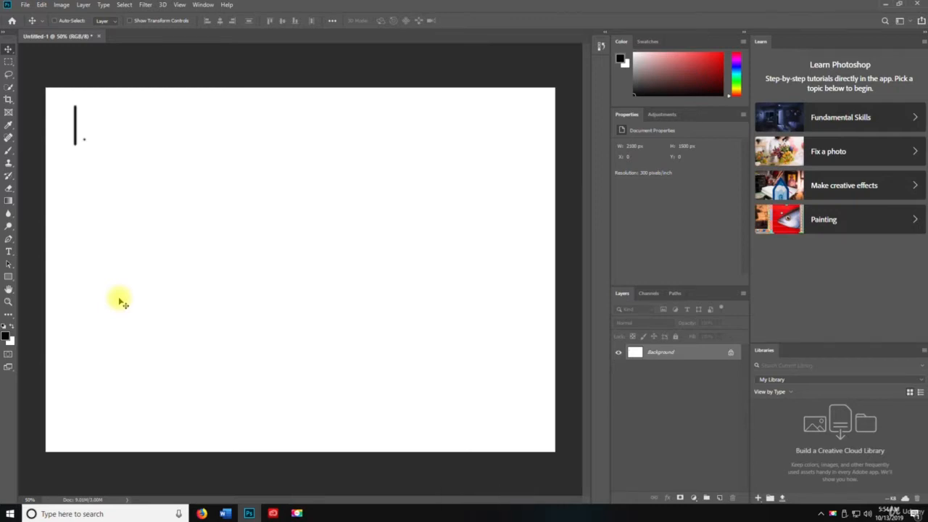
key(ctrl+z)
key(ctrl+z)
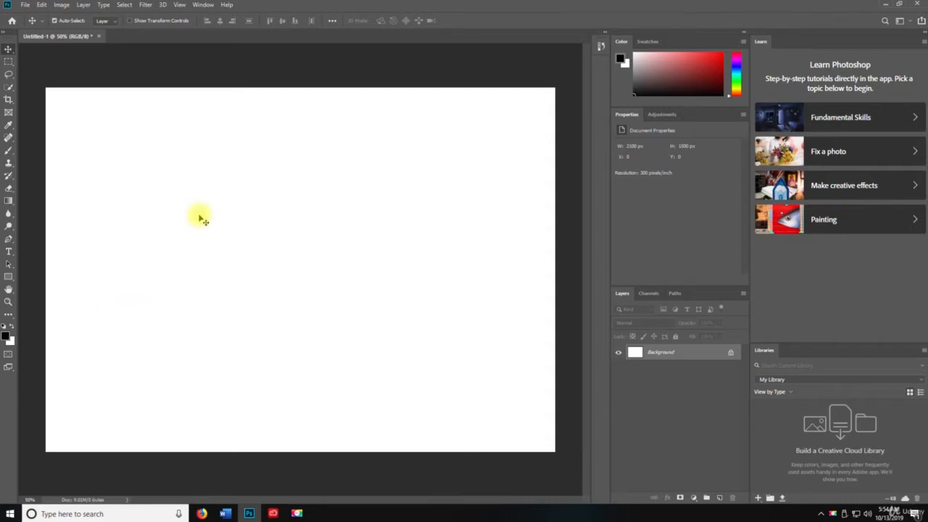
click(62, 5)
mouse_move(42, 6)
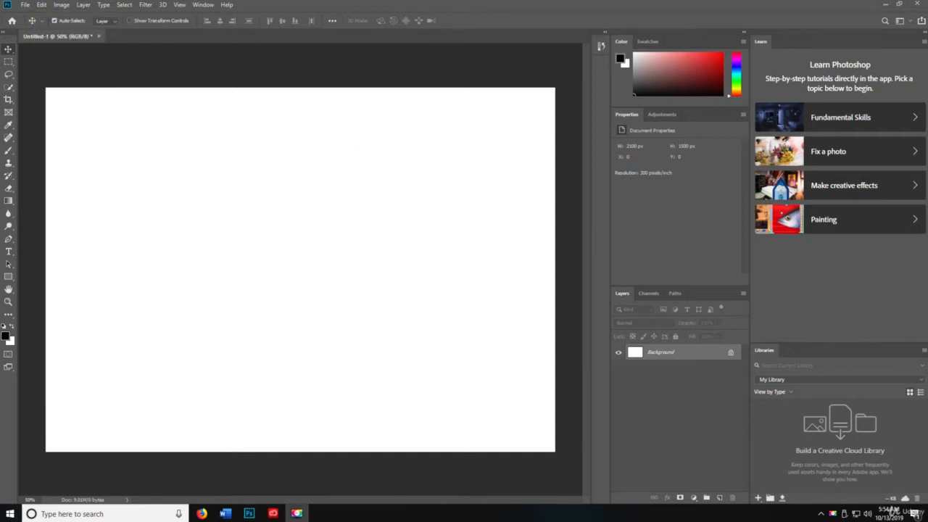
click(43, 5)
key(space)
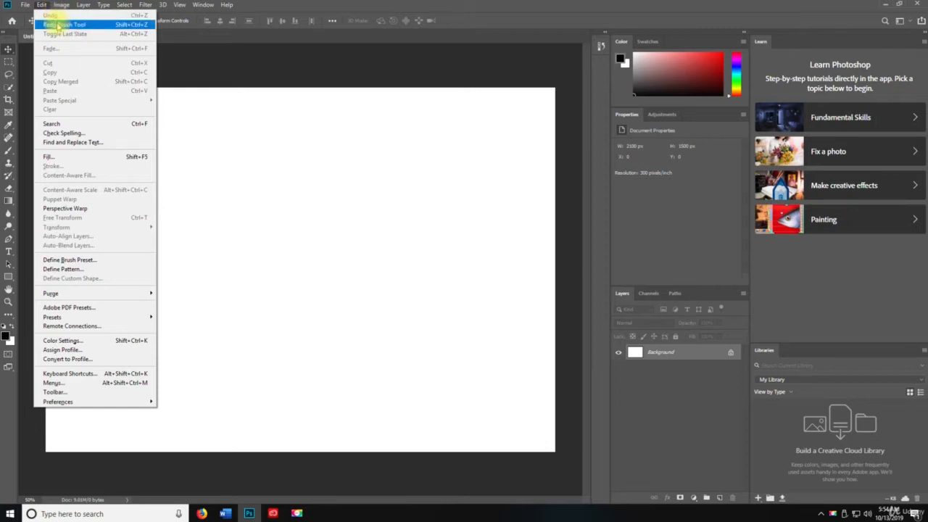
click(328, 148)
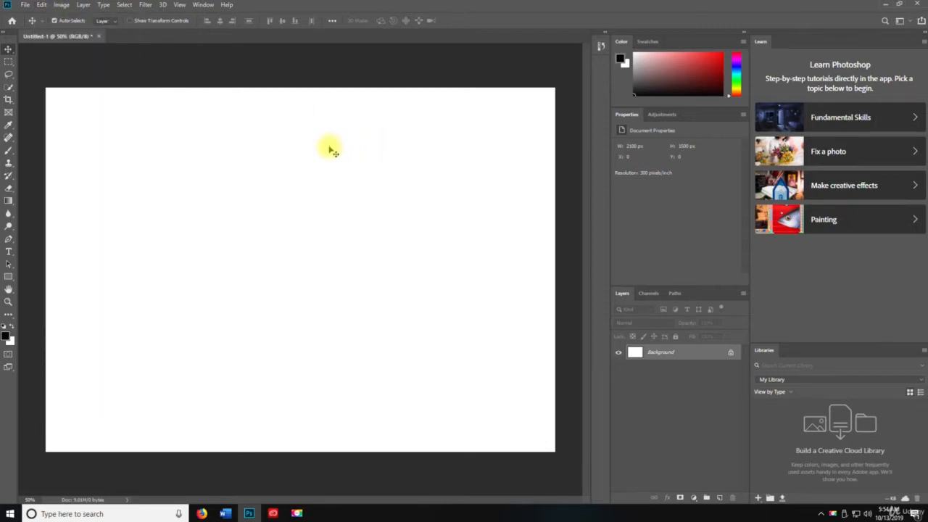
Step: Redo the brush strokes one at a time until the handwritten 1., 2. and 3. are restored
key(ctrl)
key(ctrl+shift+z)
key(ctrl+shift+z)
key(ctrl+shift+z)
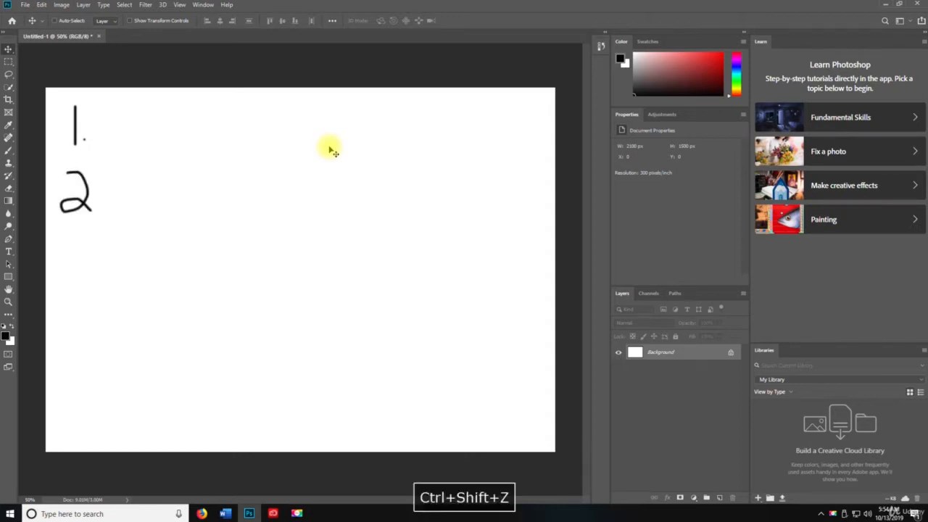
key(ctrl+shift+z)
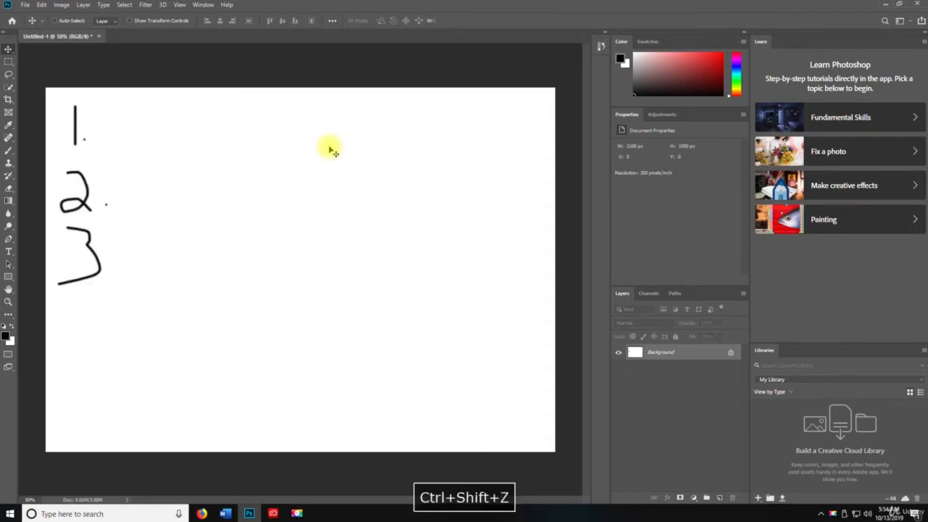
key(ctrl+shift+z)
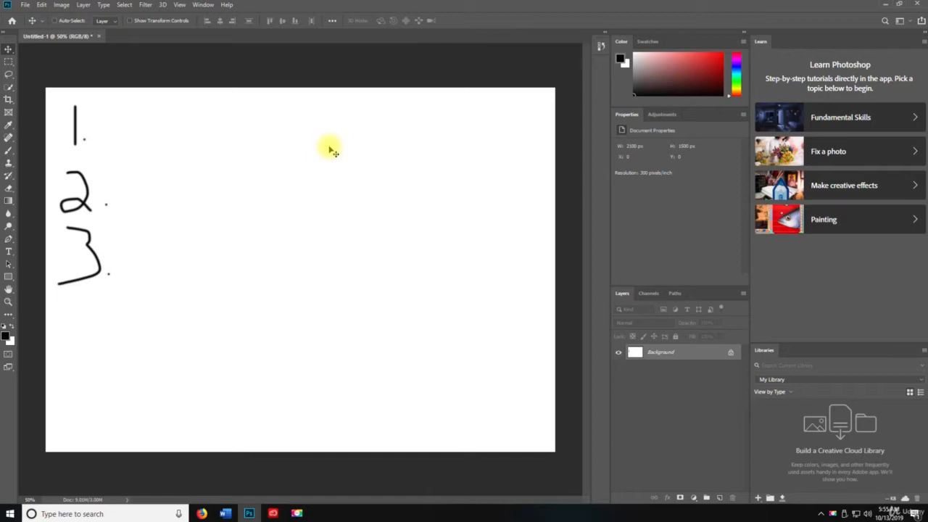
Step: Undo the strokes of the handwritten 3, its period and the period after the 2
key(ctrl)
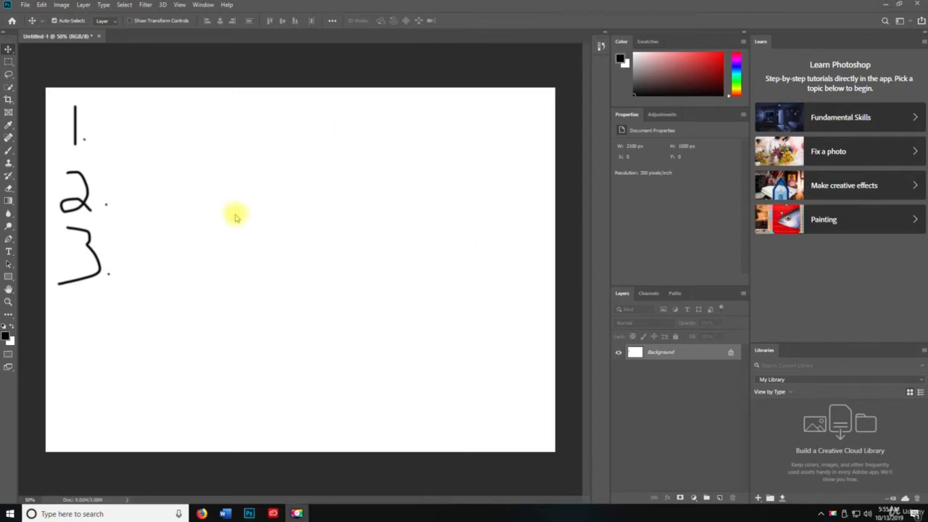
key(ctrl+z)
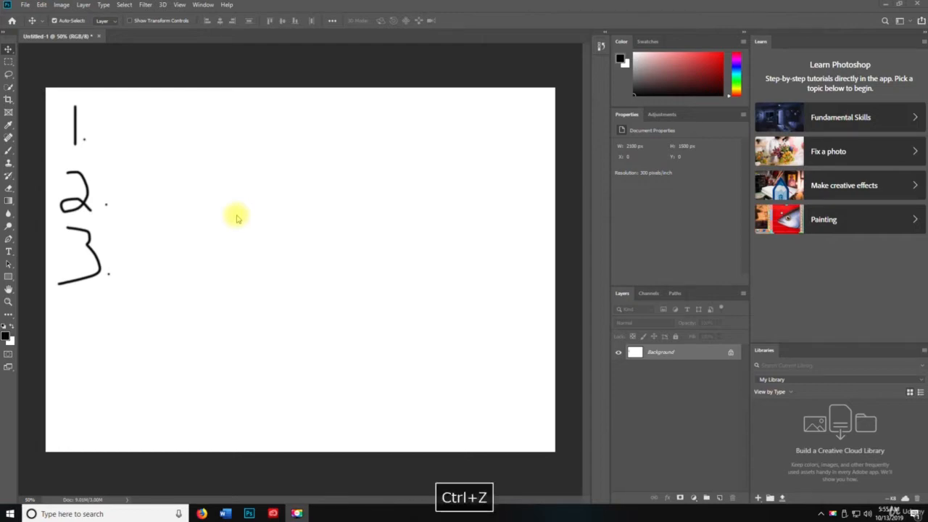
key(space)
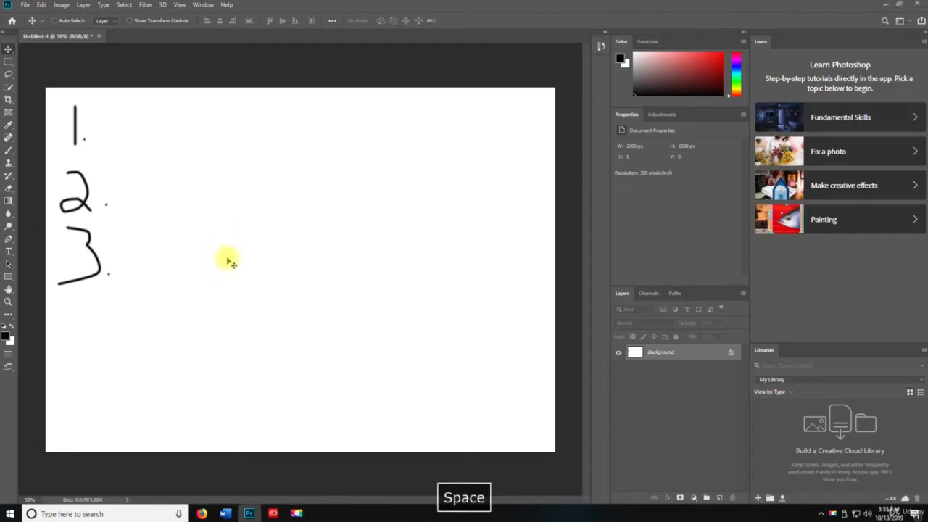
key(ctrl+z)
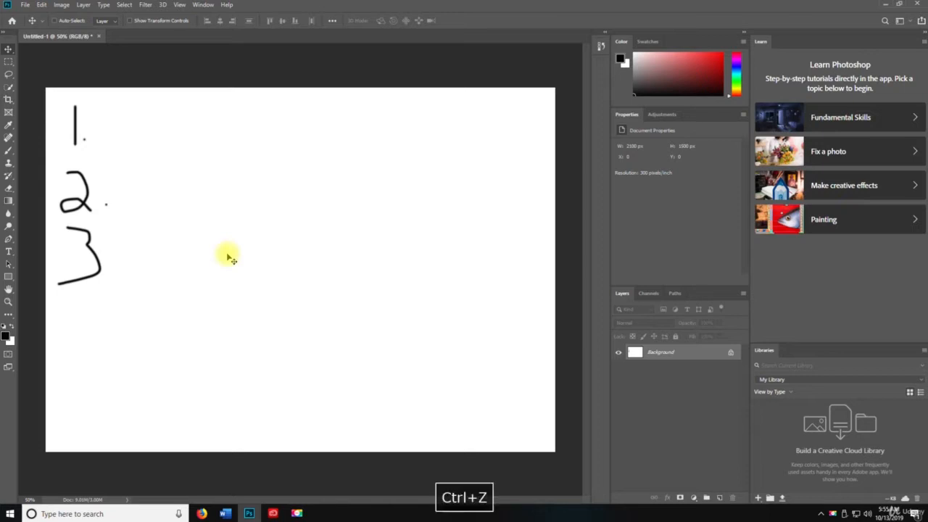
key(ctrl+z)
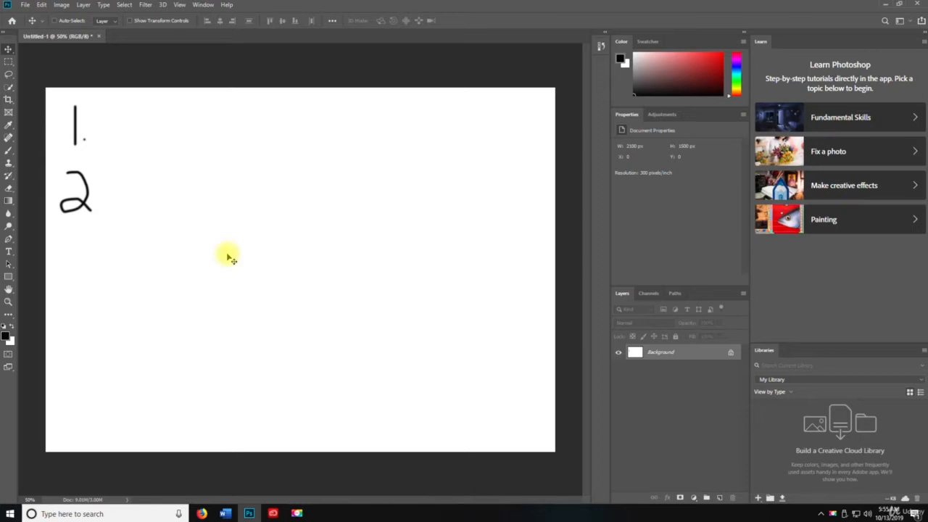
Step: Redo the strokes up to the period after the 3, and undo back to the handwritten 1. and 2
key(ctrl+shift+z)
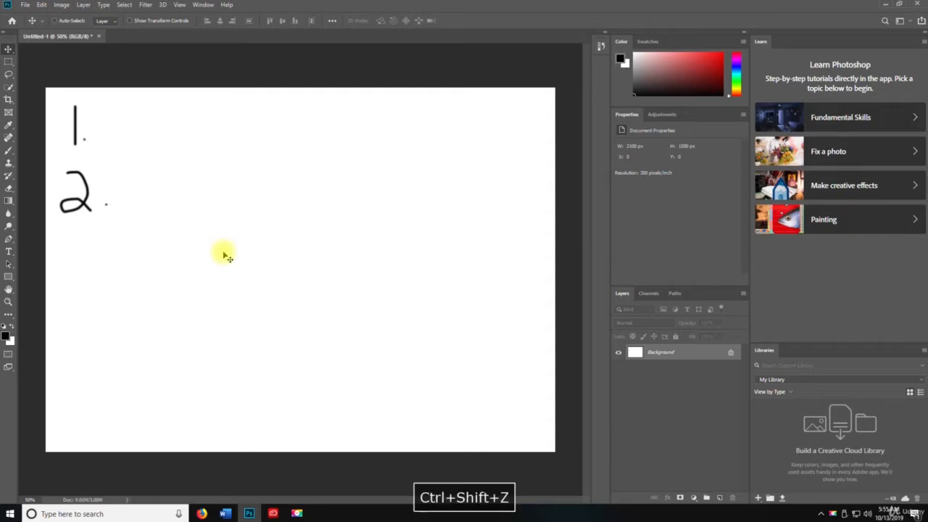
key(ctrl+shift+z)
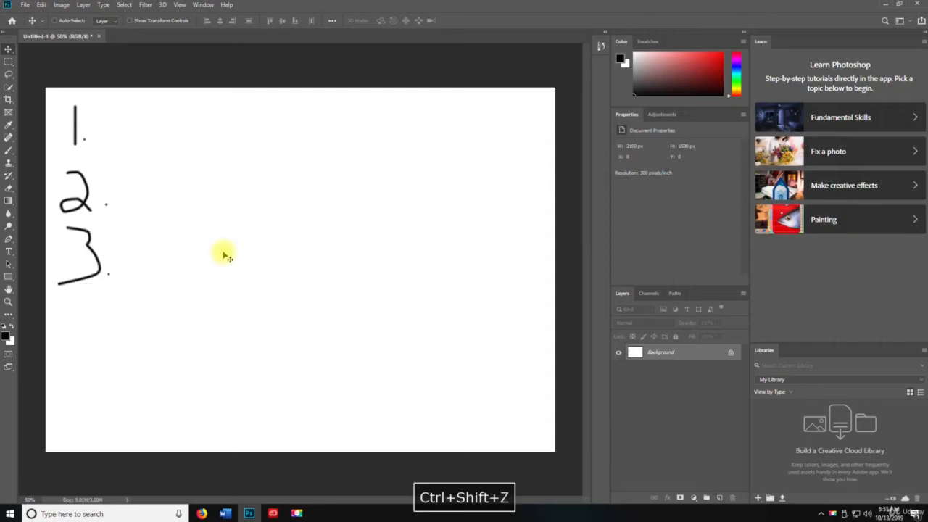
key(ctrl+z)
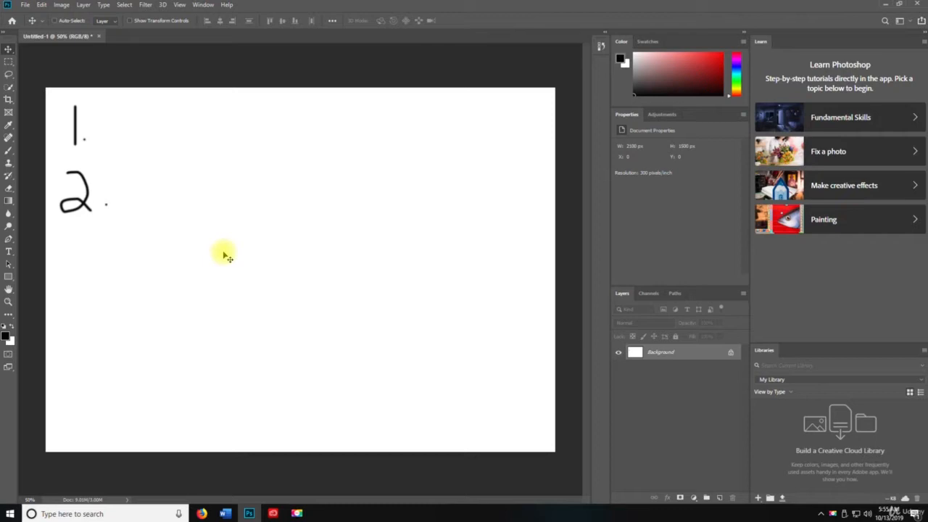
key(ctrl)
click(42, 5)
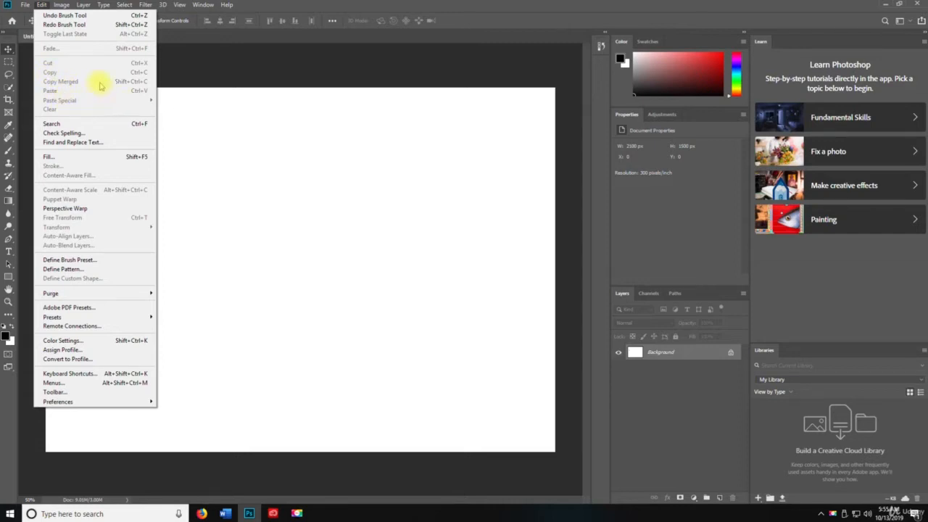
click(226, 148)
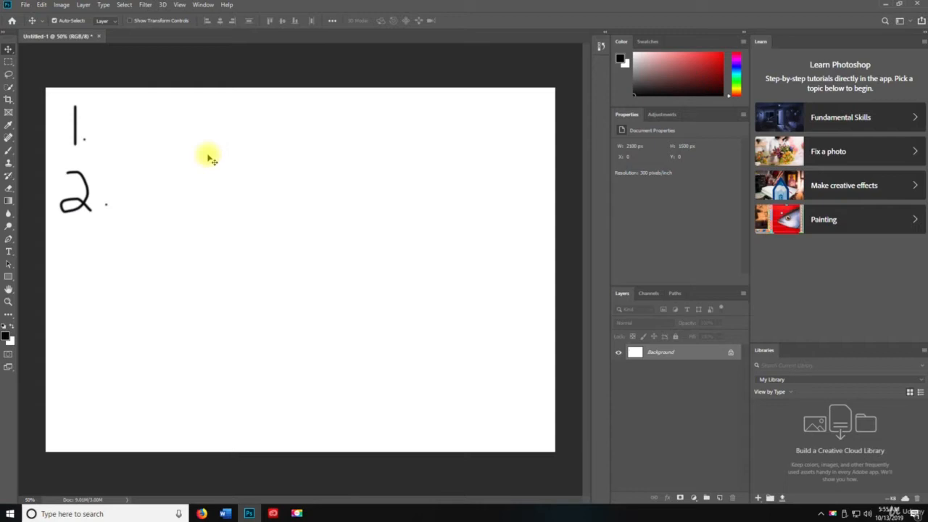
click(105, 203)
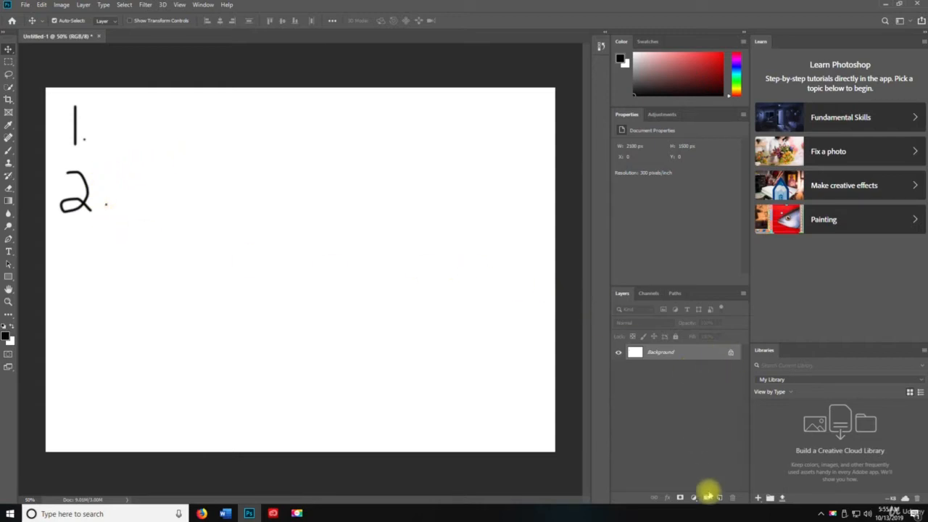
Step: Add a new layer and paint a handwritten 1. with the Brush tool in the upper middle of the canvas
click(719, 497)
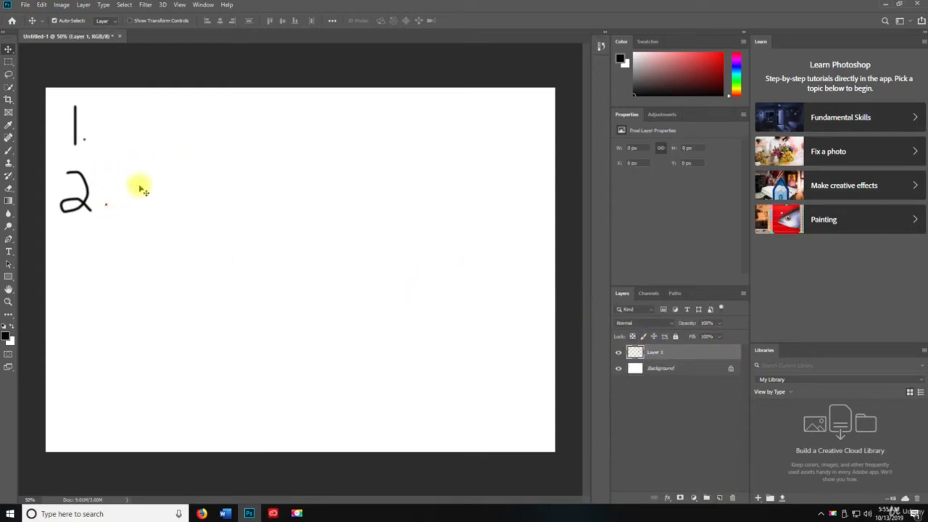
click(8, 152)
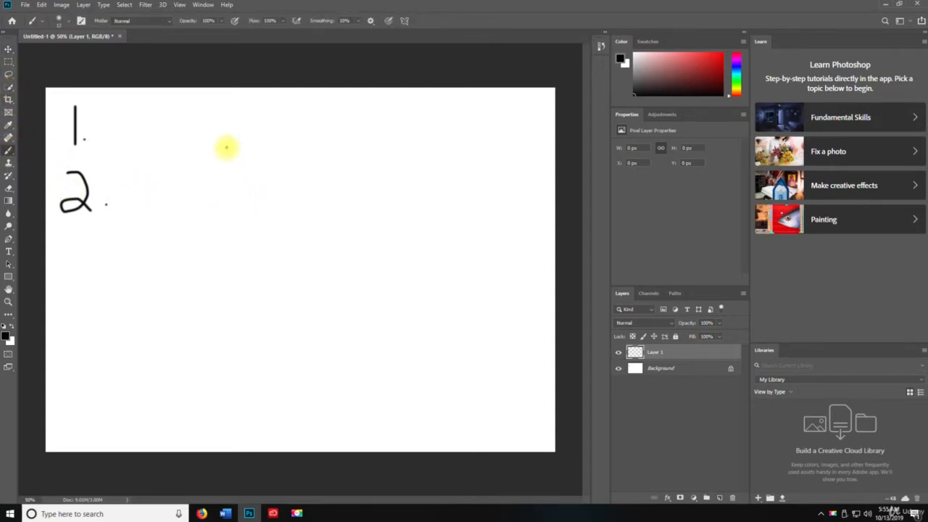
drag(226, 147, 232, 192)
click(249, 187)
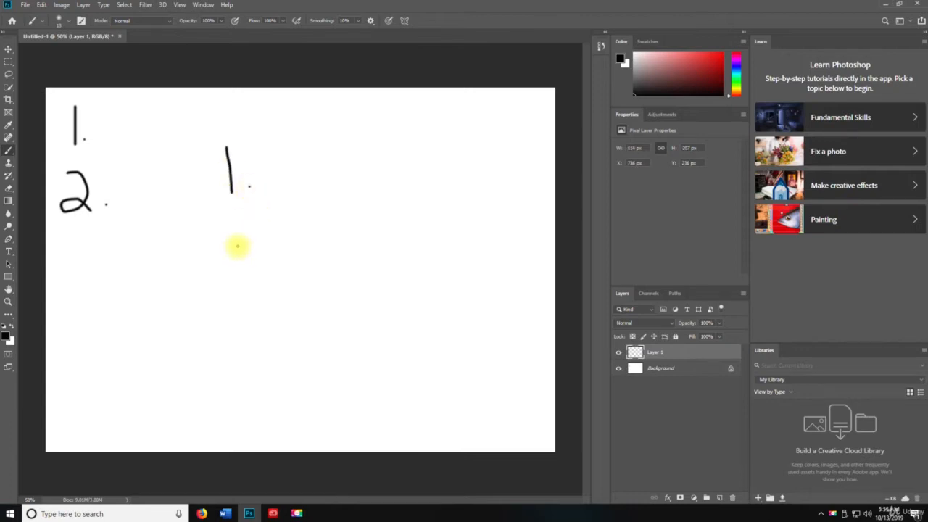
Step: Add a new layer named Layer 2 and paint a handwritten 2. beneath the middle 1. with the Brush tool
key(ctrl+shift+n)
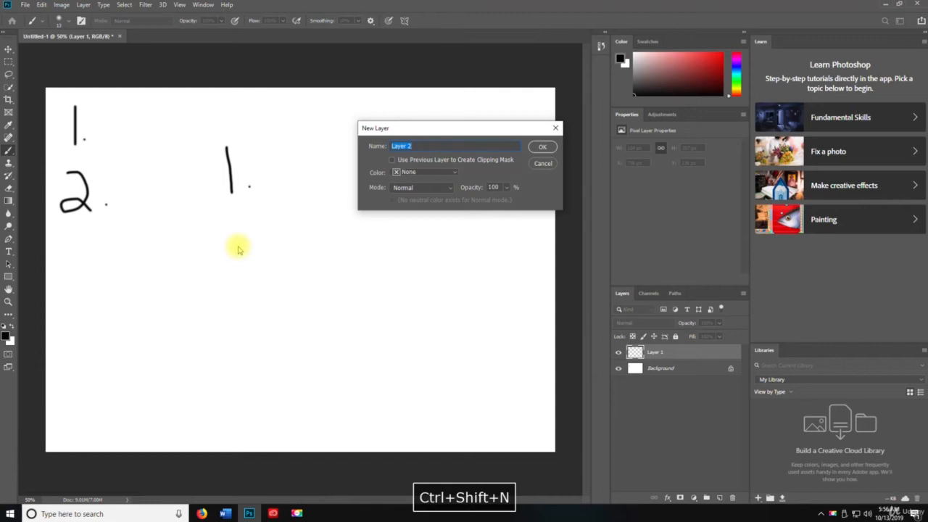
click(542, 148)
mouse_move(231, 215)
mouse_down()
mouse_move(245, 242)
mouse_move(227, 248)
mouse_move(254, 246)
mouse_up()
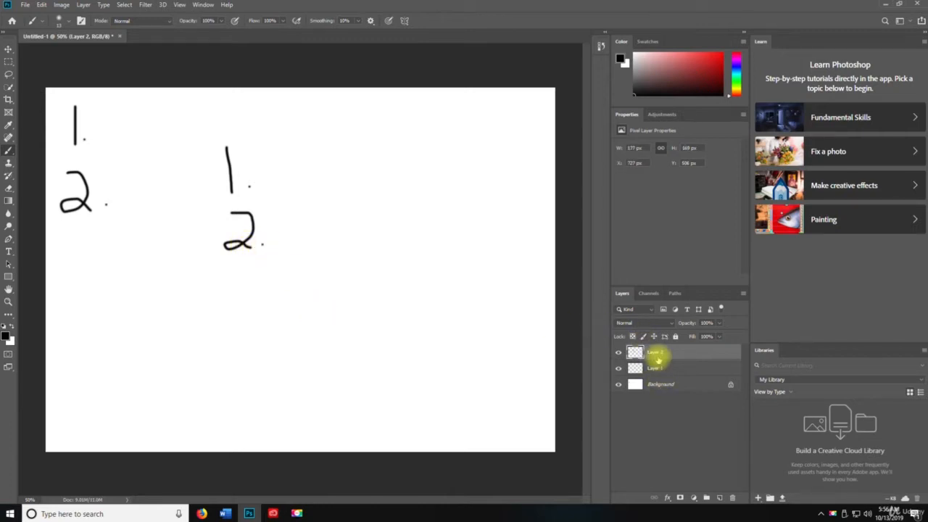
Step: Select the entire canvas, toggle Layer 2's visibility off and on, and copy its handwritten 2
key(ctrl+a)
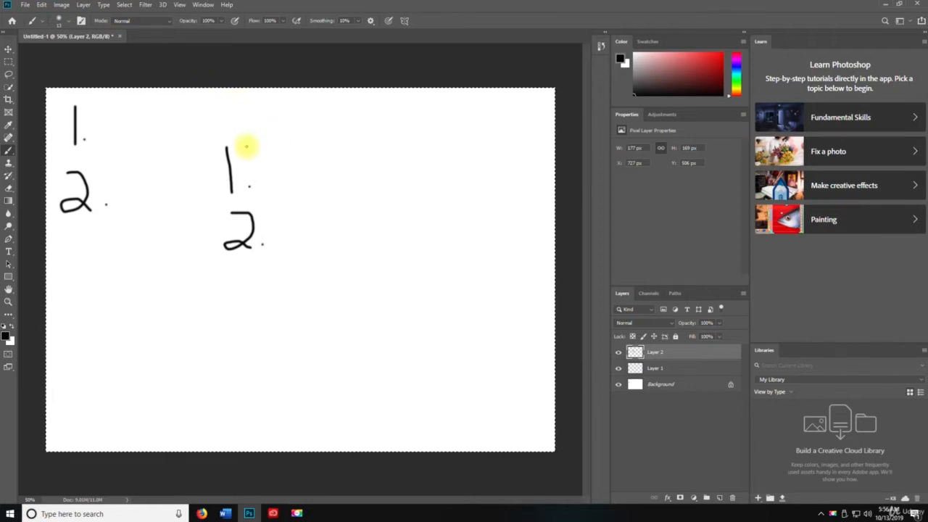
click(618, 353)
click(619, 354)
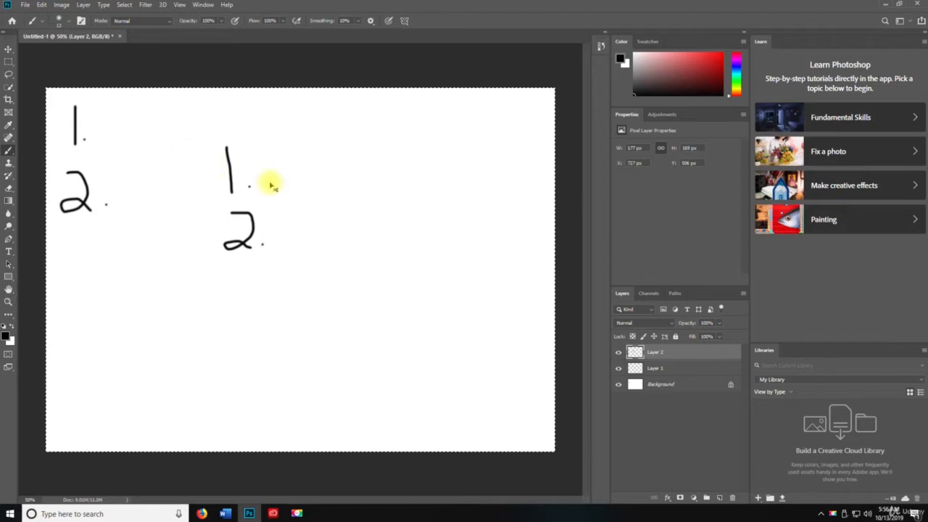
key(ctrl+c)
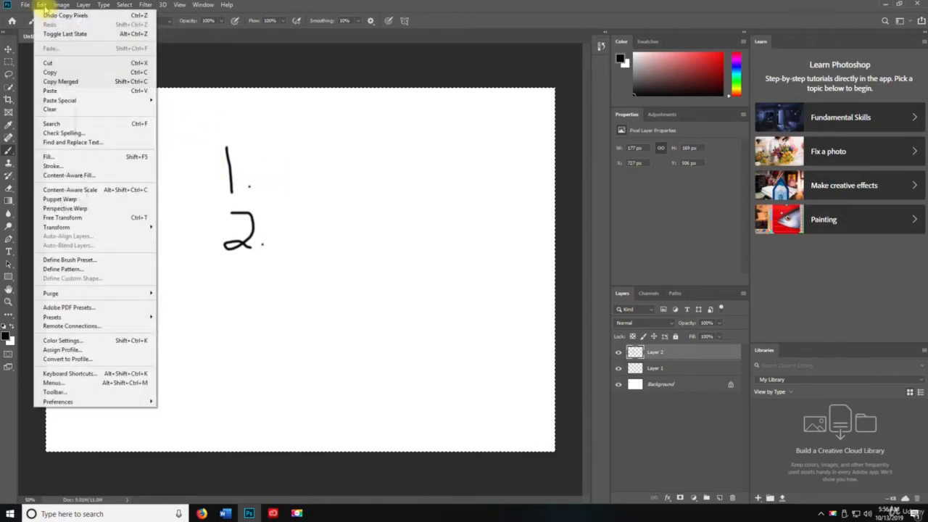
click(50, 72)
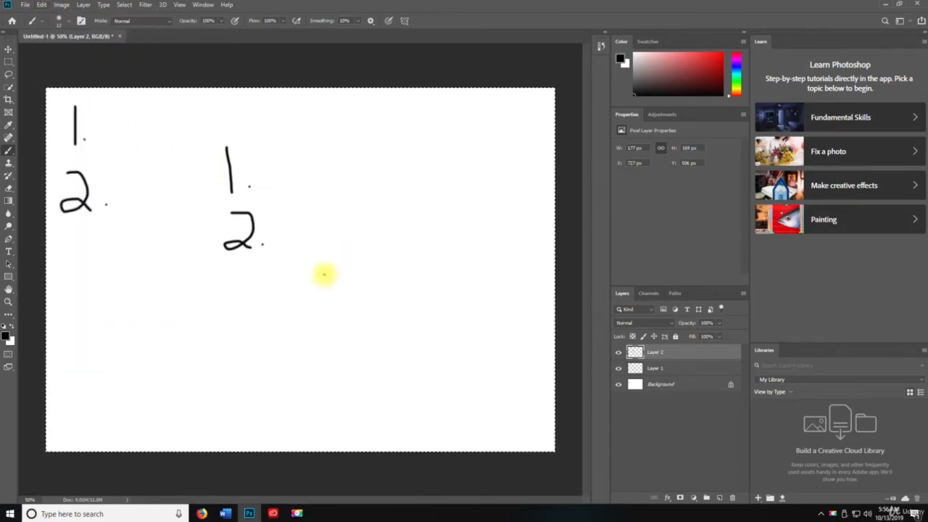
Step: Cut the selected handwritten 2. from Layer 2, undoing the first cut and repeating it
click(41, 4)
click(52, 63)
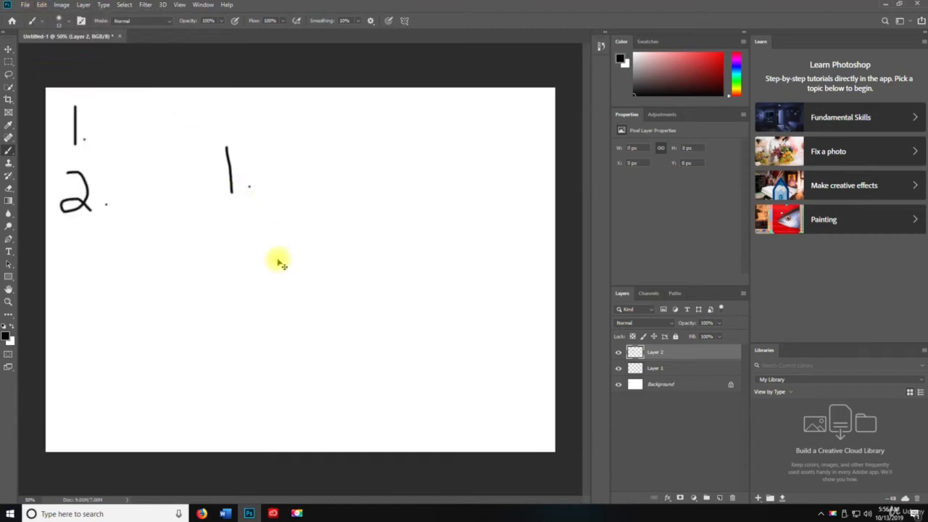
key(ctrl+z)
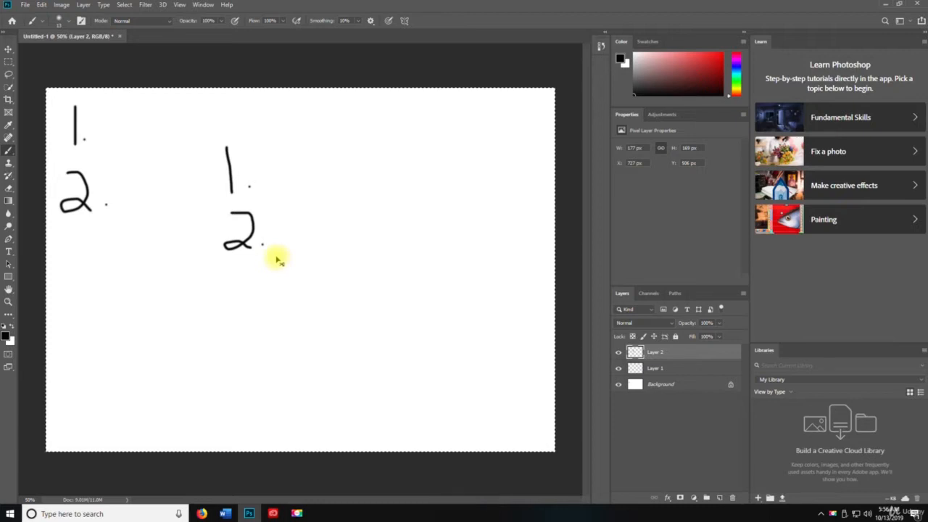
key(ctrl+x)
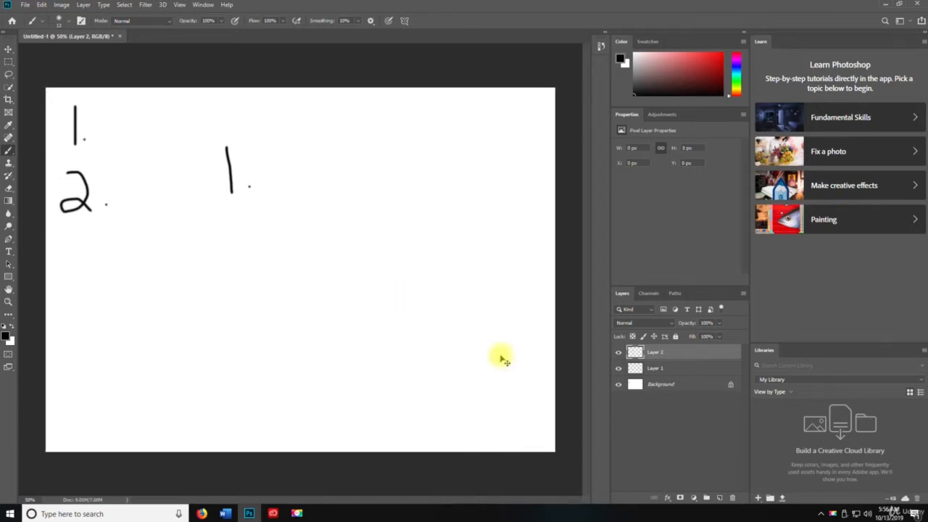
Step: Add a new layer named Layer 3 and paste the cut 2. into the center of the canvas
key(ctrl+shift+n)
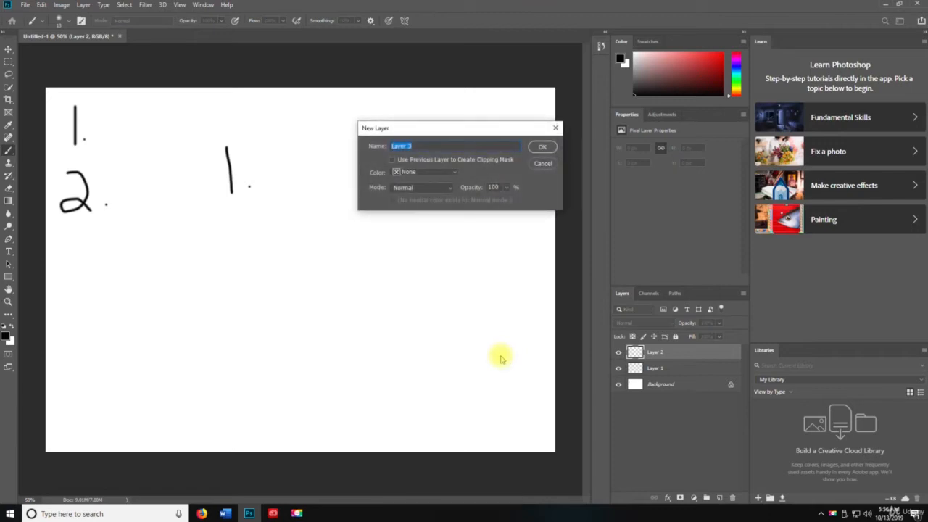
key(Return)
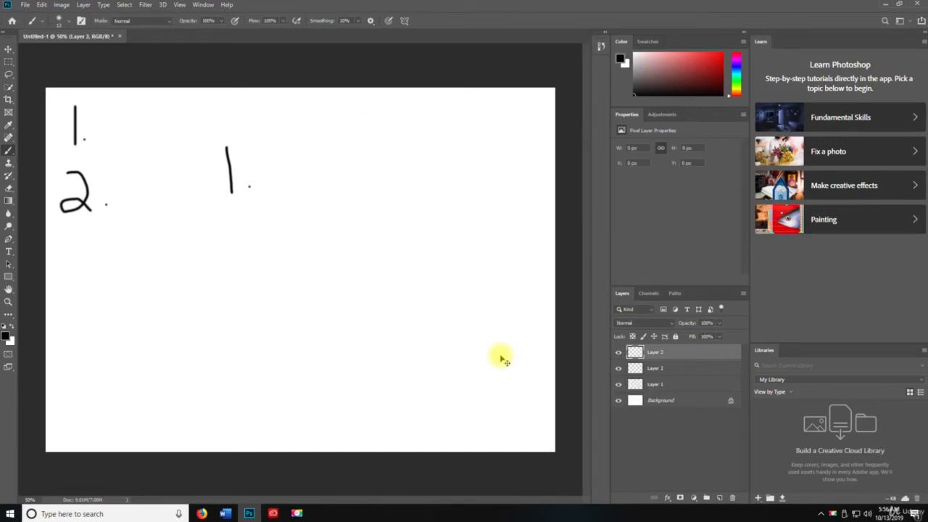
key(ctrl+v)
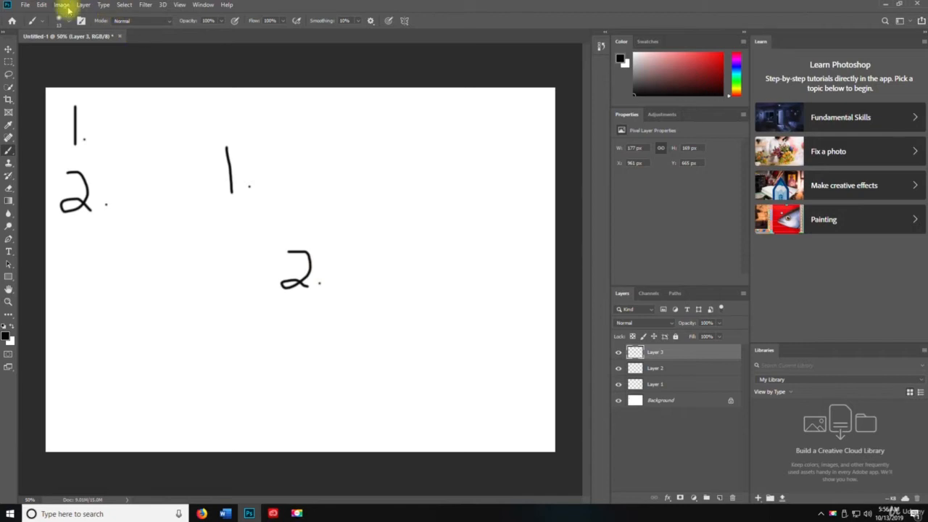
Step: Paste the 2. in place at its original position directly beneath the middle 1
click(41, 5)
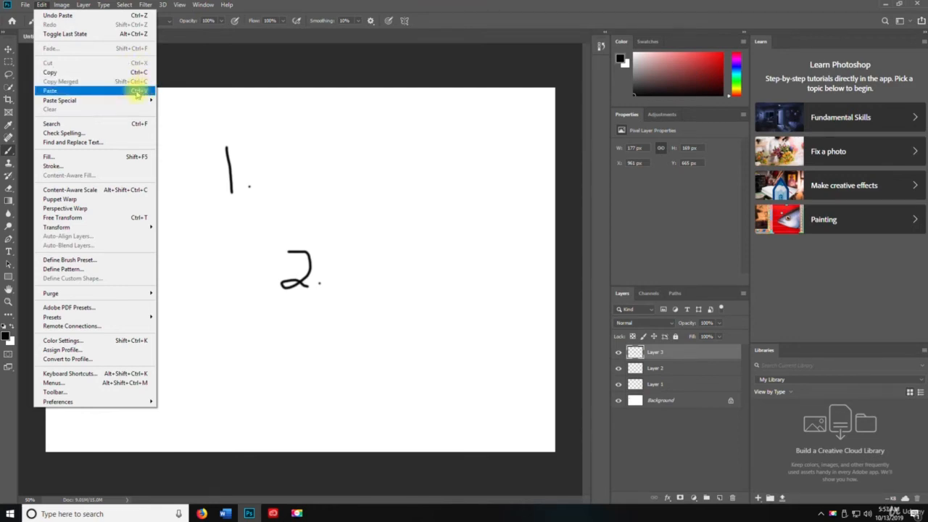
mouse_move(134, 103)
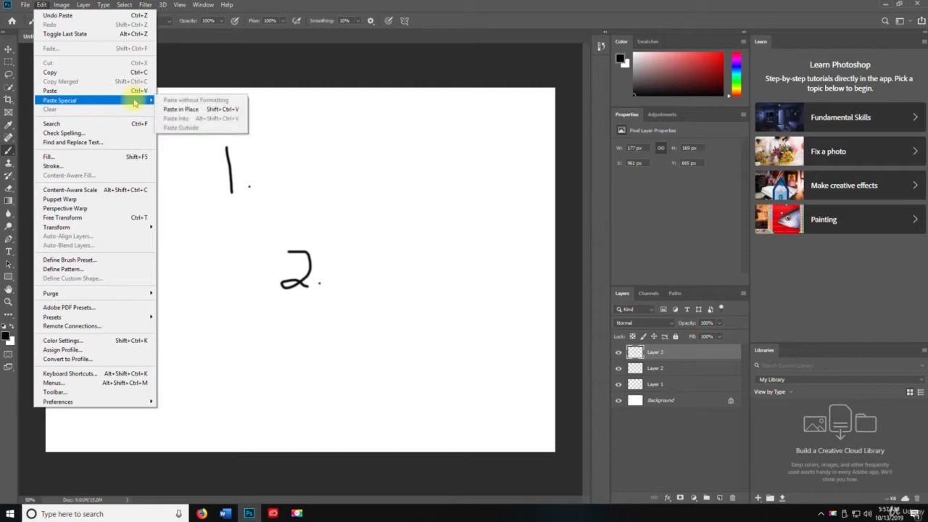
click(185, 109)
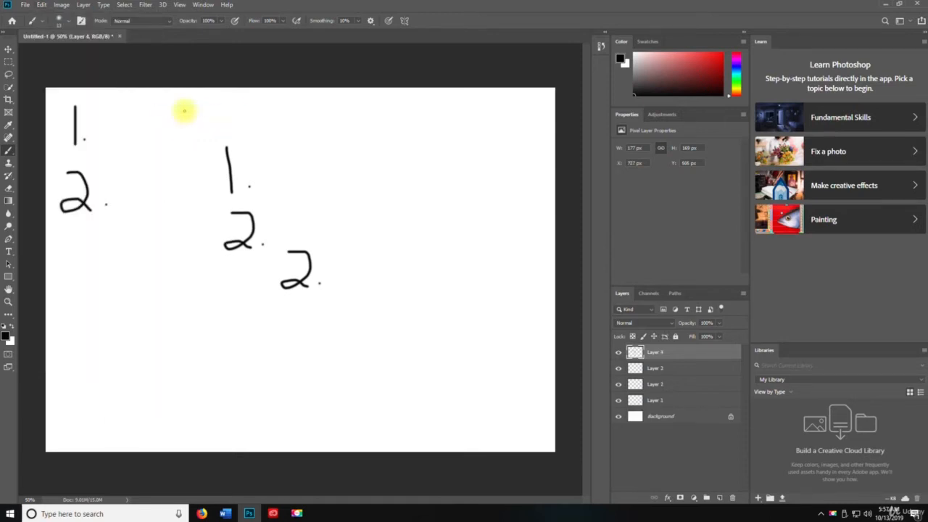
Step: Paste another 2. in place and move this copy left and slightly down, clear of the one beneath the middle 1
click(44, 5)
mouse_move(80, 101)
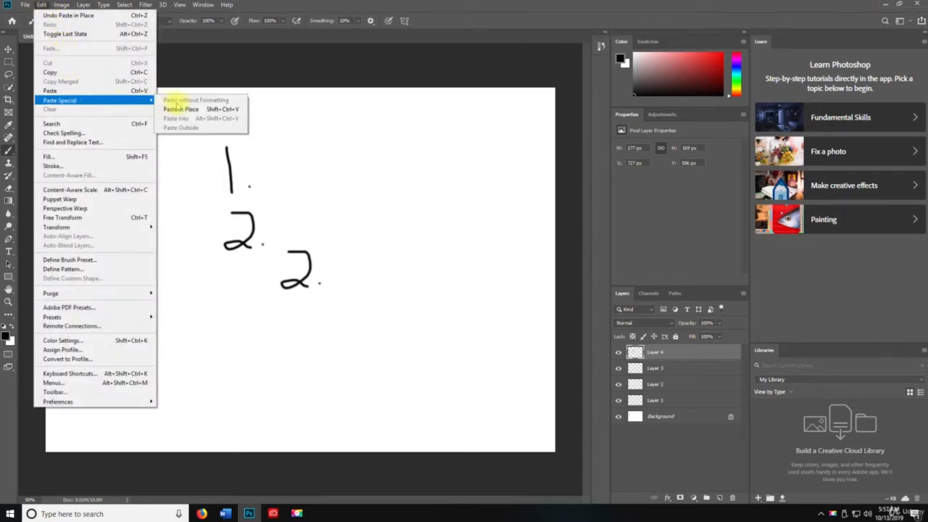
click(181, 108)
key(v)
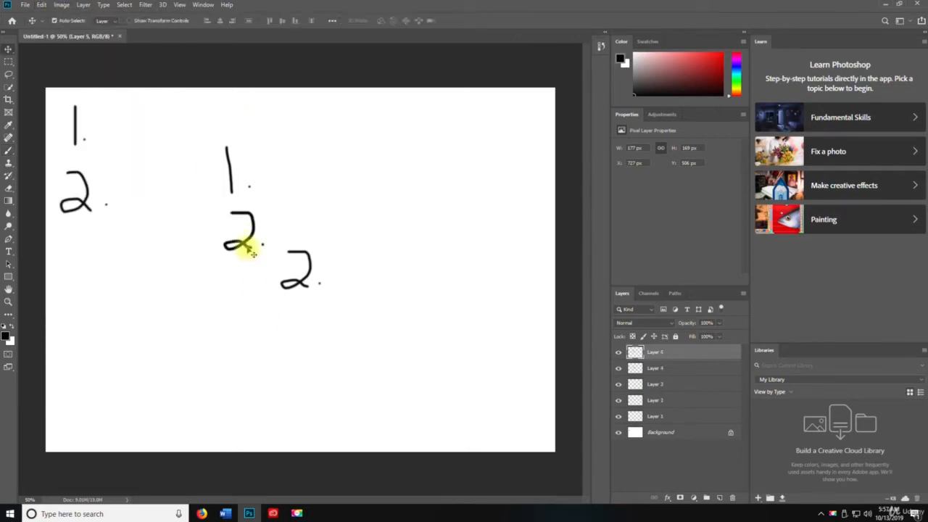
drag(253, 253, 180, 272)
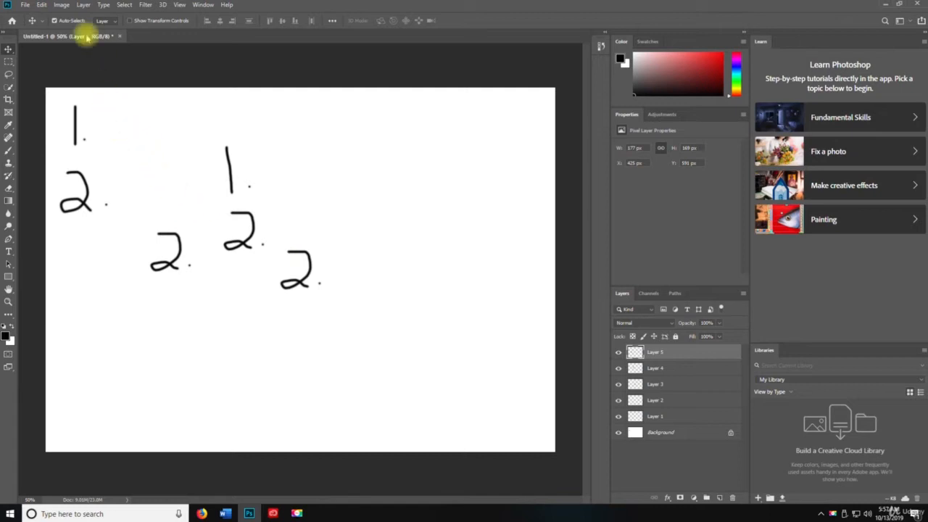
Step: Open Search, view its Photoshop, Learn, Stock and Lr Photos categories, and close it
click(41, 5)
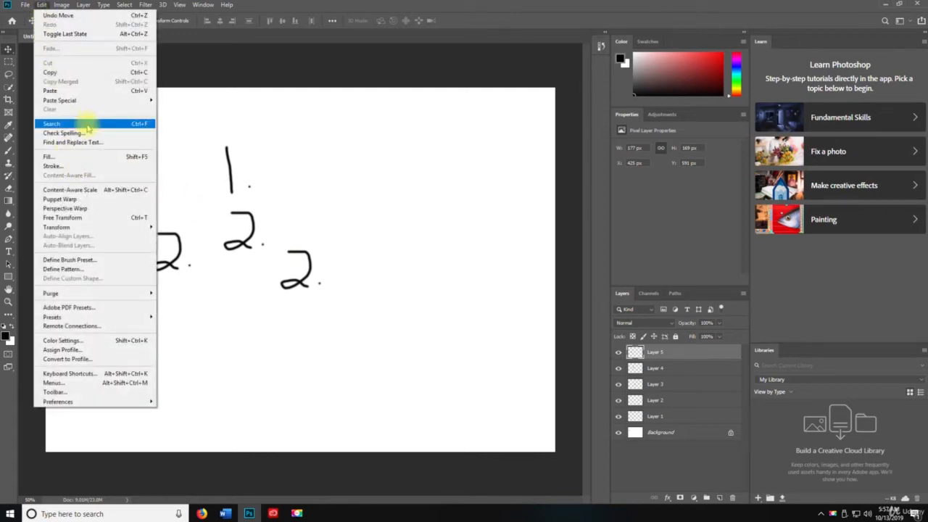
click(116, 124)
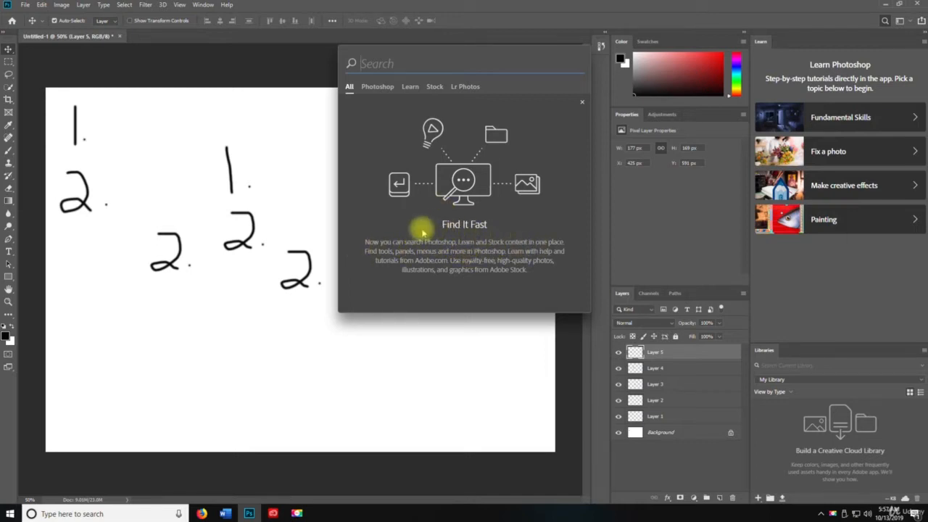
click(377, 87)
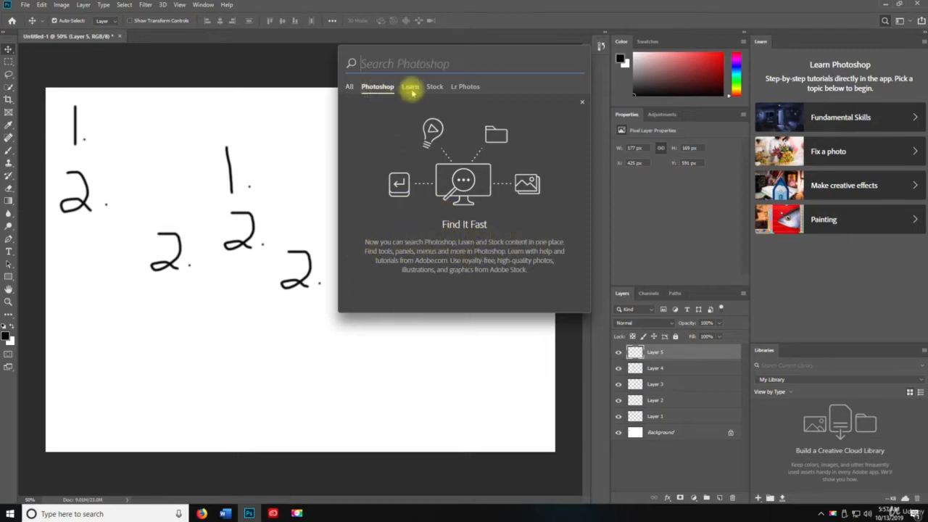
click(411, 87)
click(435, 87)
click(465, 87)
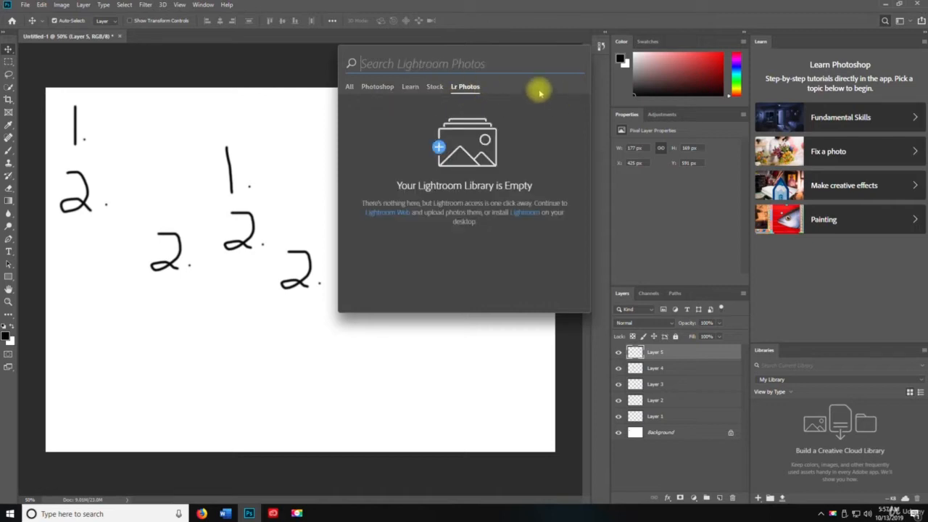
right_click(212, 115)
click(109, 65)
click(42, 5)
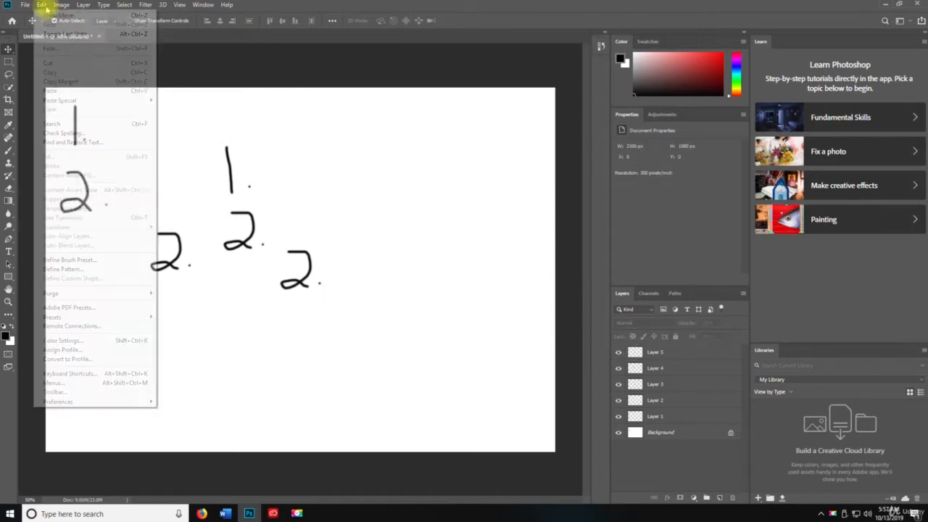
click(76, 134)
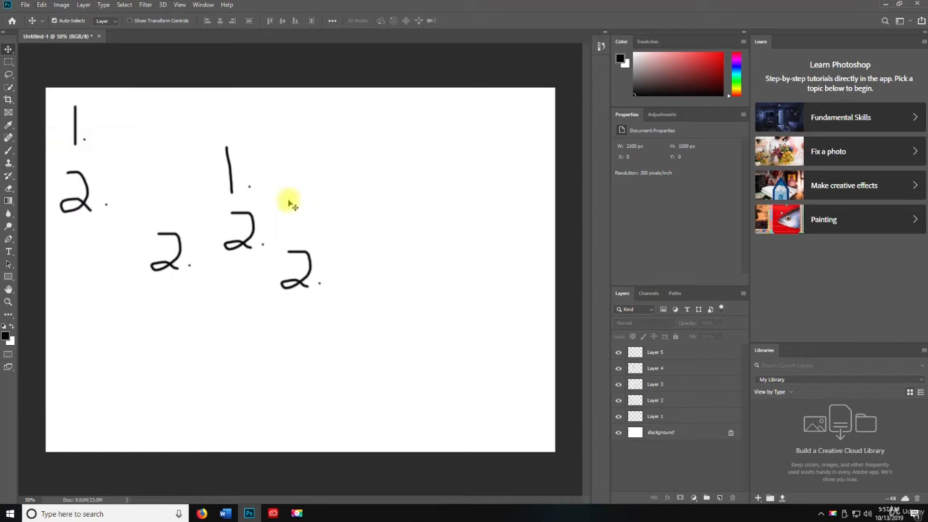
click(40, 6)
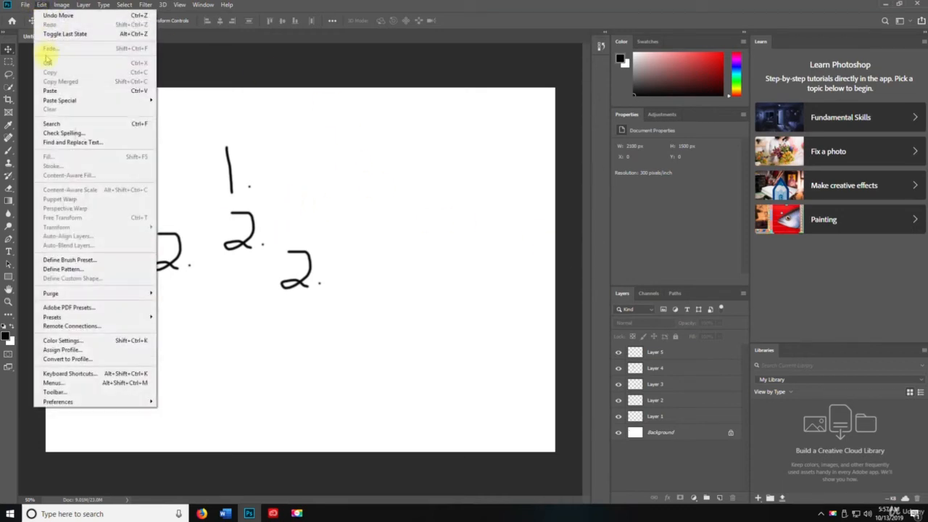
click(71, 145)
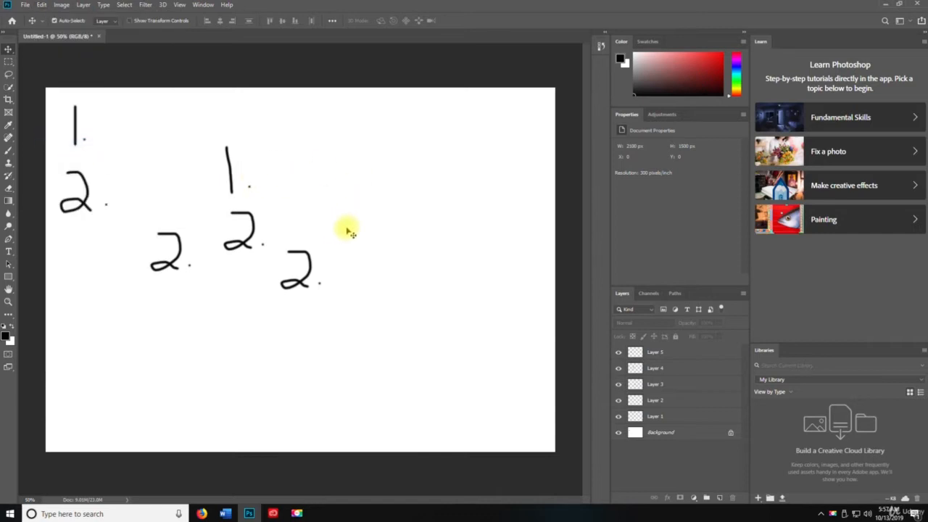
click(42, 5)
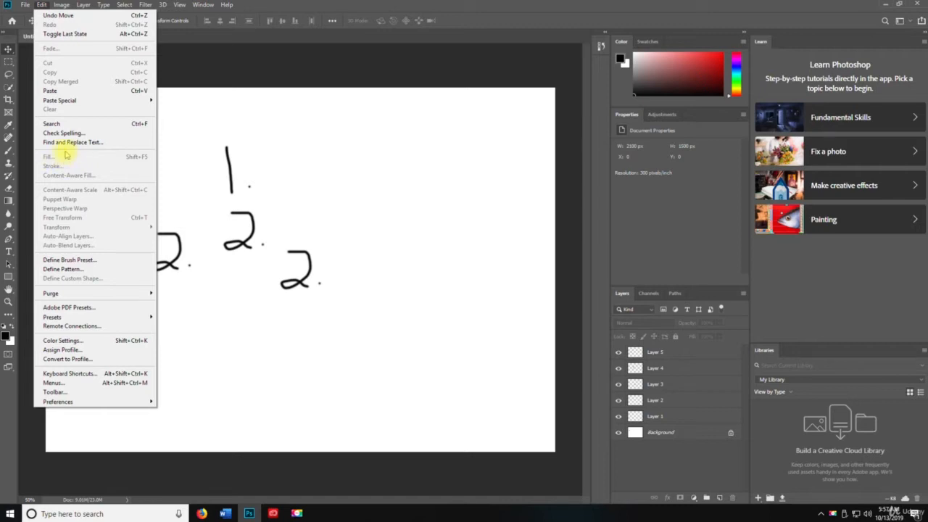
click(167, 167)
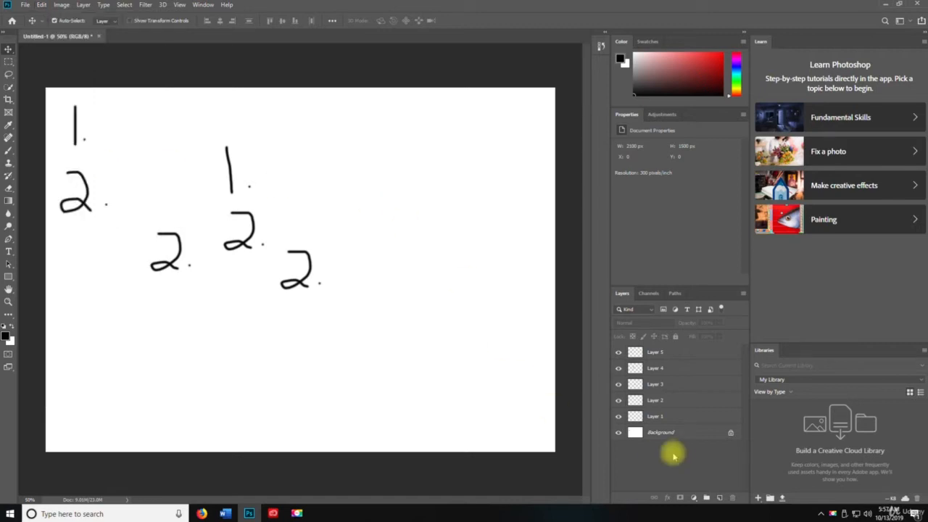
Step: Unlock the Background layer to convert it into a regular layer
click(730, 432)
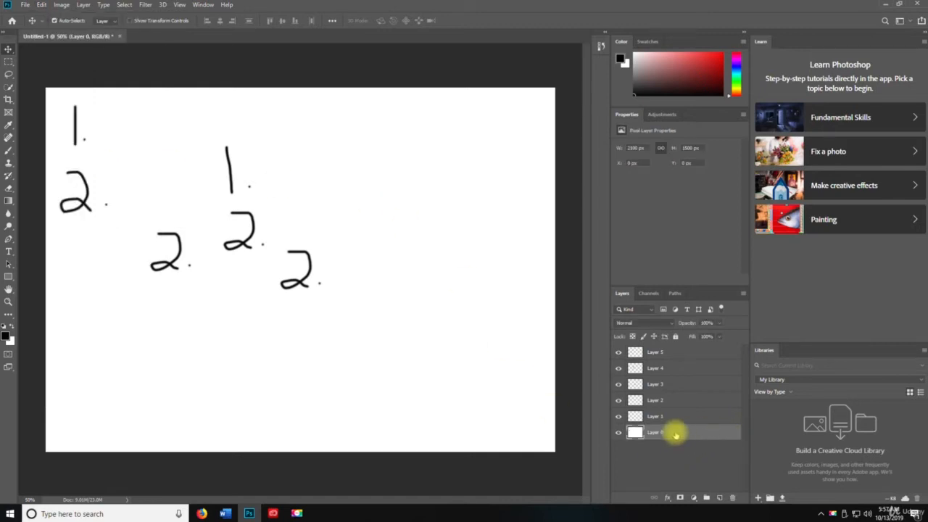
click(41, 5)
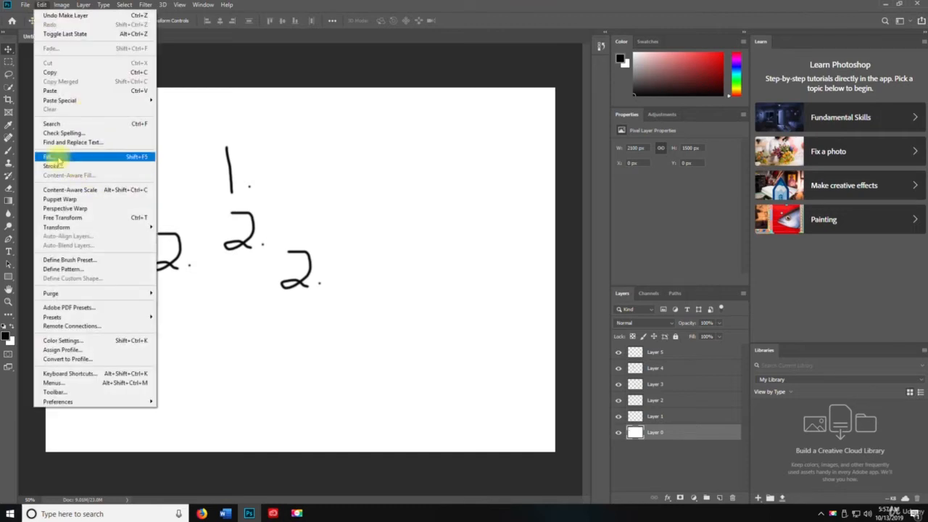
click(381, 324)
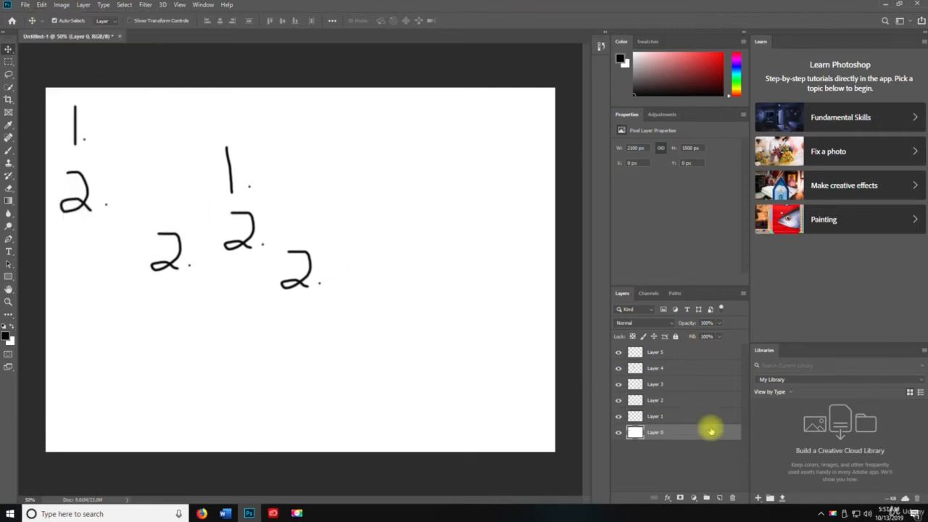
Step: Lock all of Layer 0 and unlock it again, closing the Layer Style dialog
click(675, 337)
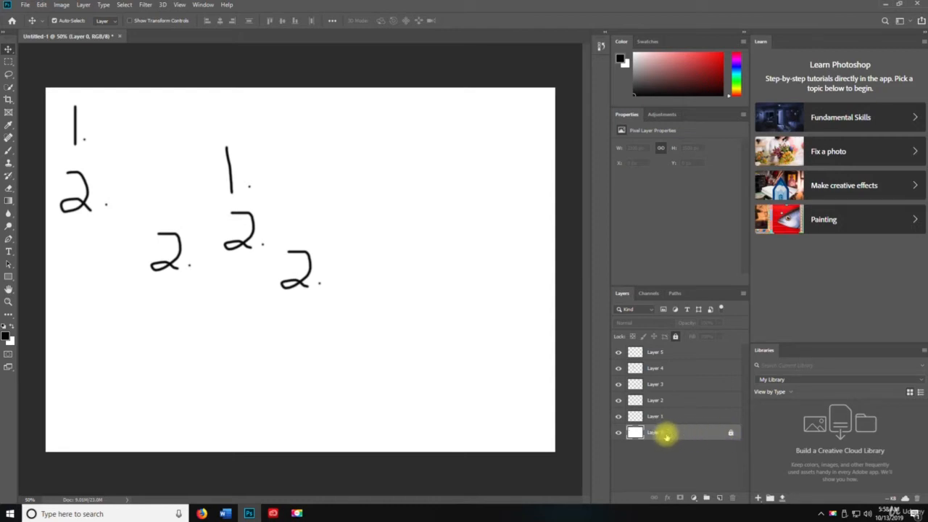
double_click(730, 434)
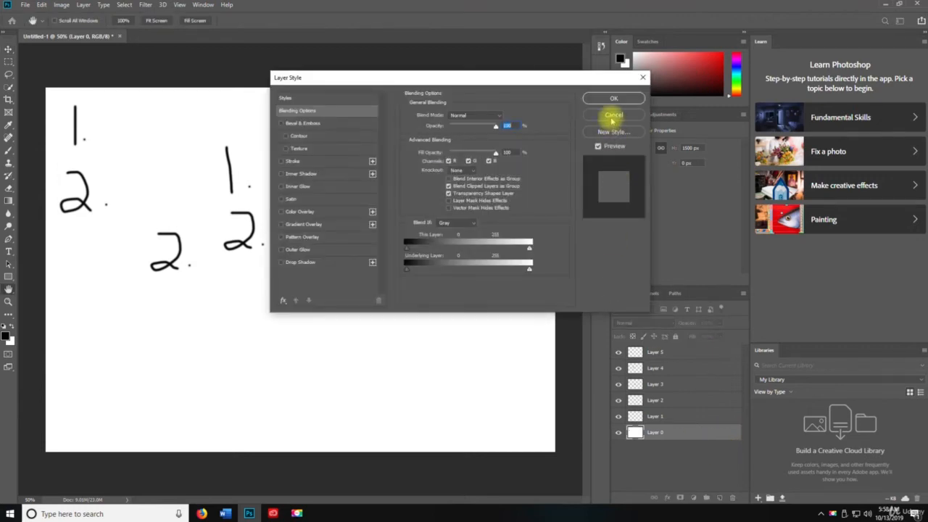
click(609, 98)
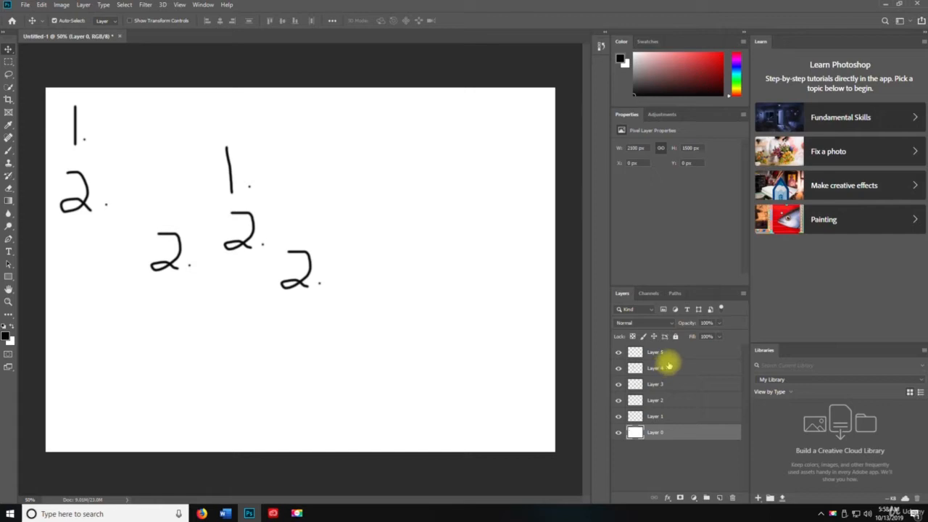
Step: Lock all of Layer 1 and unlock it again, closing the Layer Style dialog
click(665, 415)
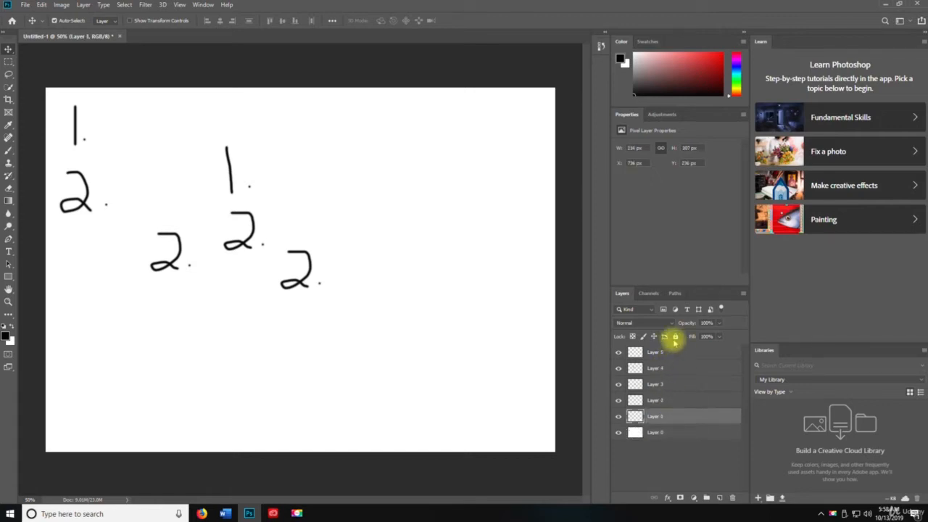
click(676, 338)
double_click(731, 418)
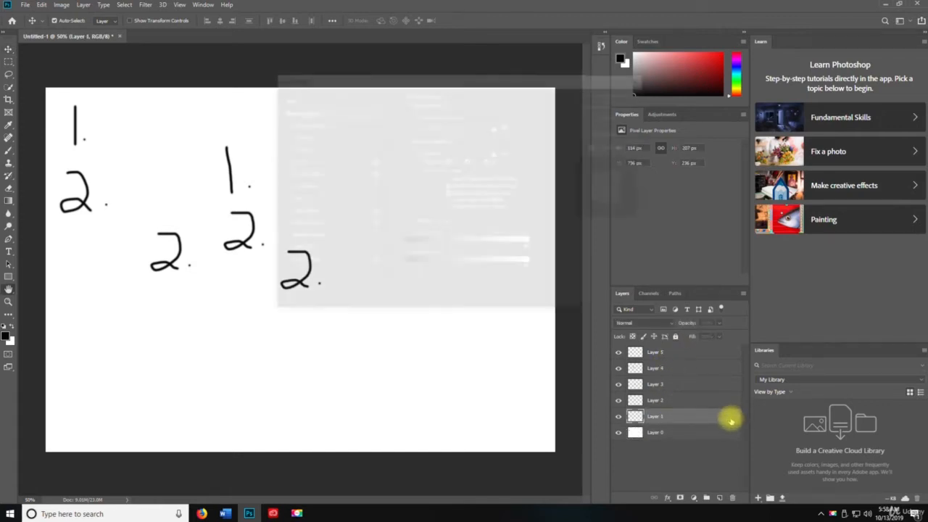
click(609, 118)
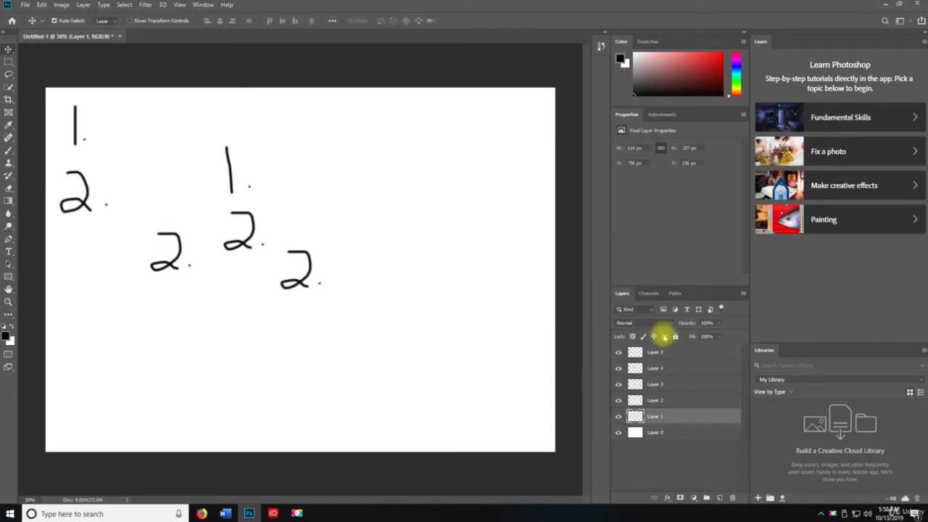
Step: Open the Fill settings for Layer 0, try Background Color and Foreground Color as contents, and close them without filling
click(671, 434)
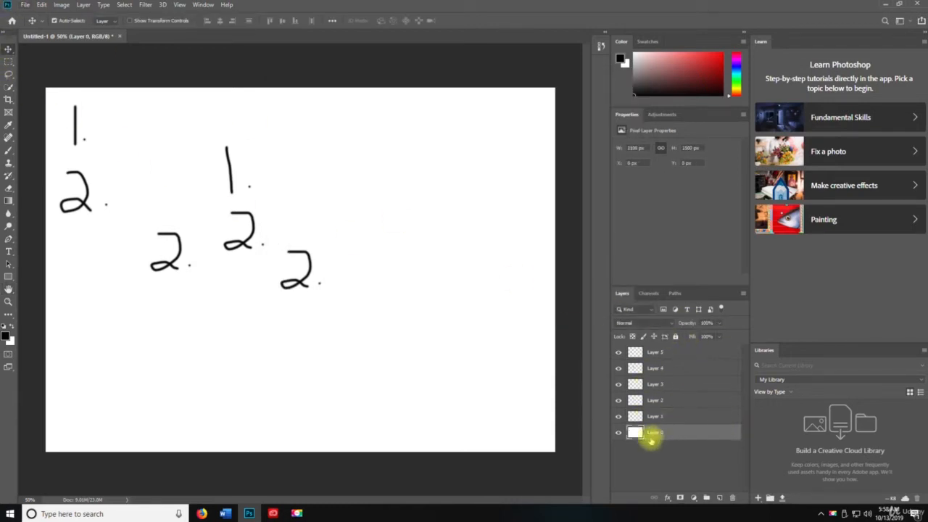
click(42, 4)
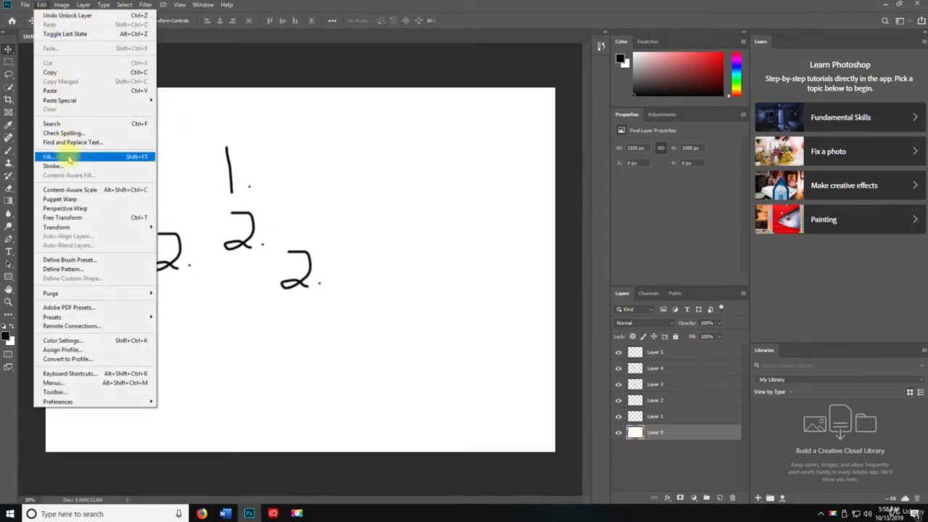
click(69, 158)
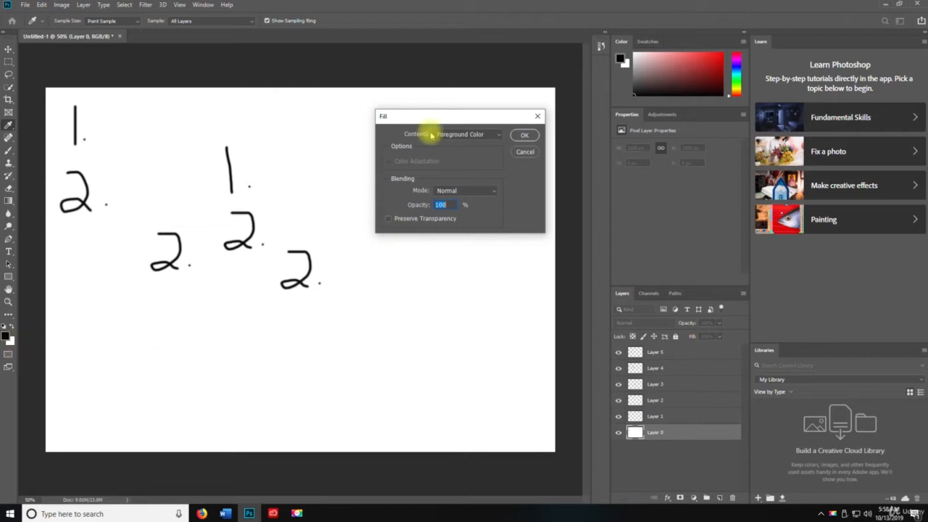
click(468, 134)
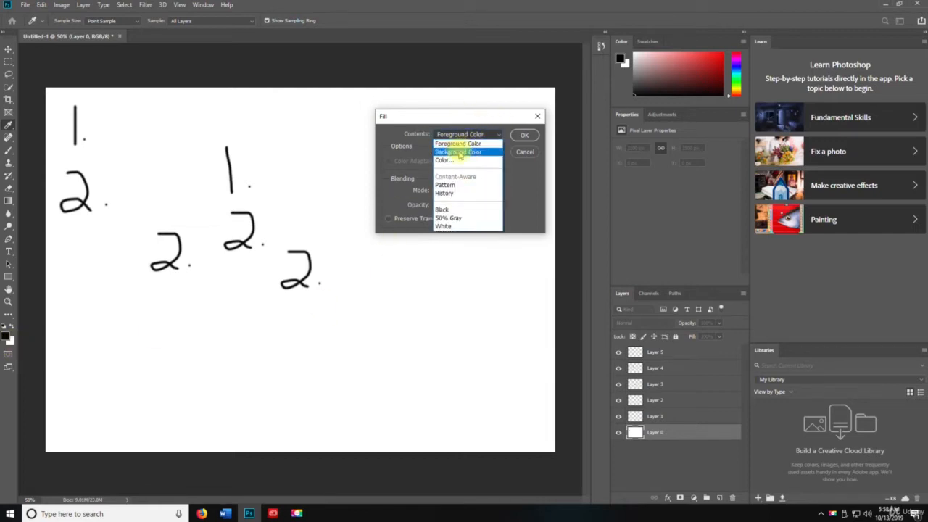
click(463, 151)
click(466, 136)
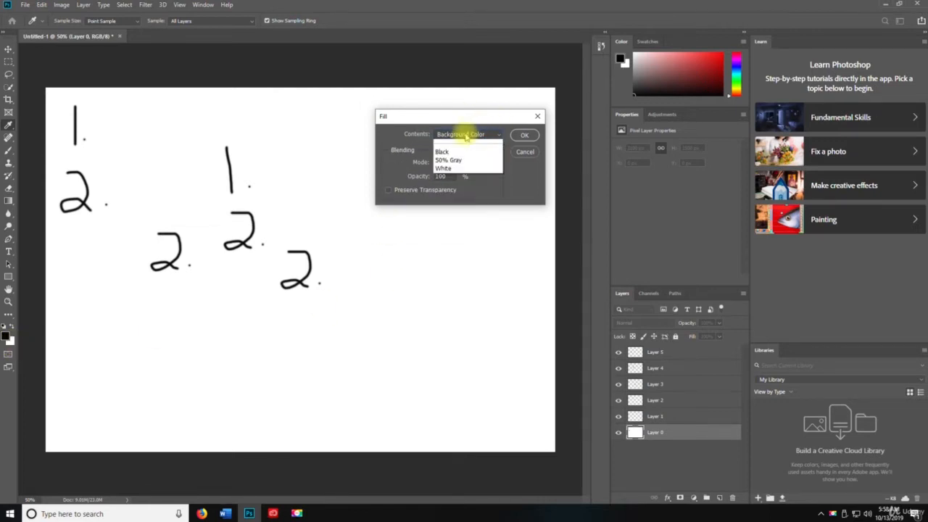
click(464, 141)
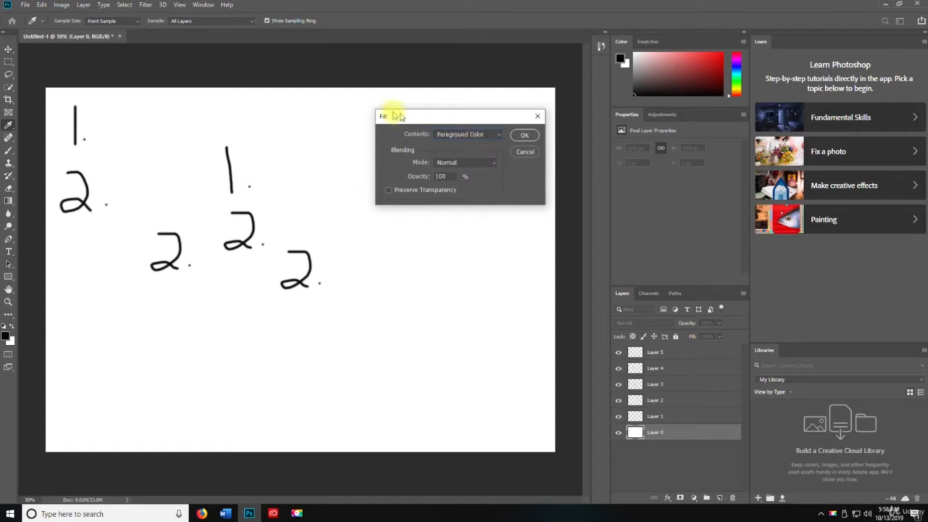
drag(398, 116, 361, 115)
click(488, 136)
key(v)
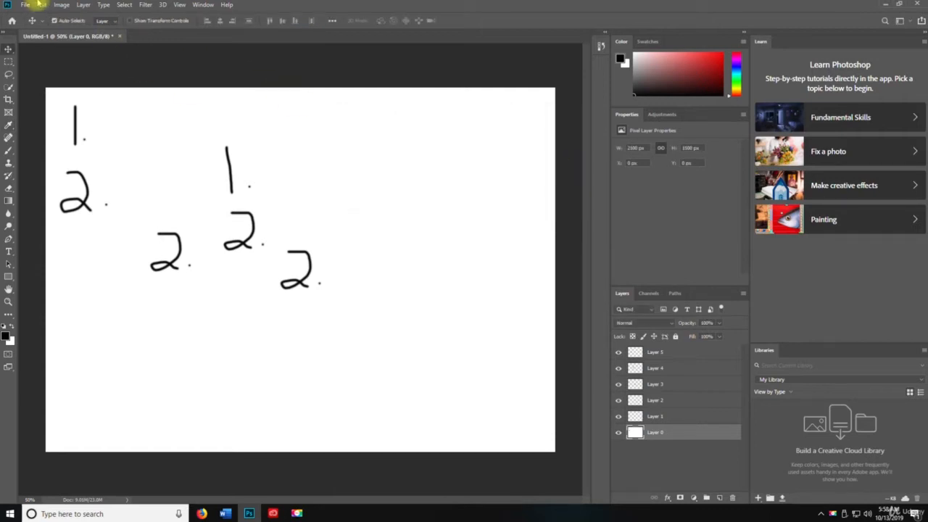
Step: Open the Stroke settings for Layer 0, view the stroke color picker, and close both without changing the color
click(41, 5)
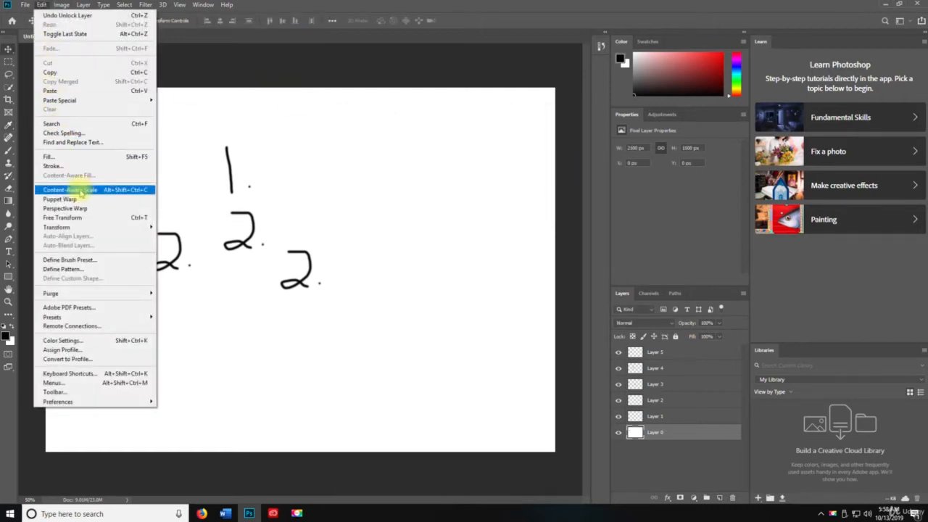
click(61, 166)
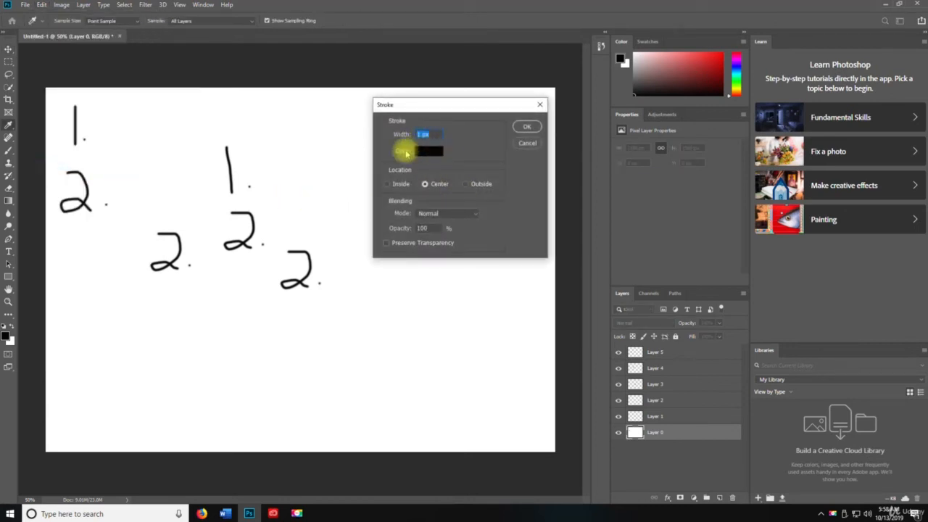
click(424, 151)
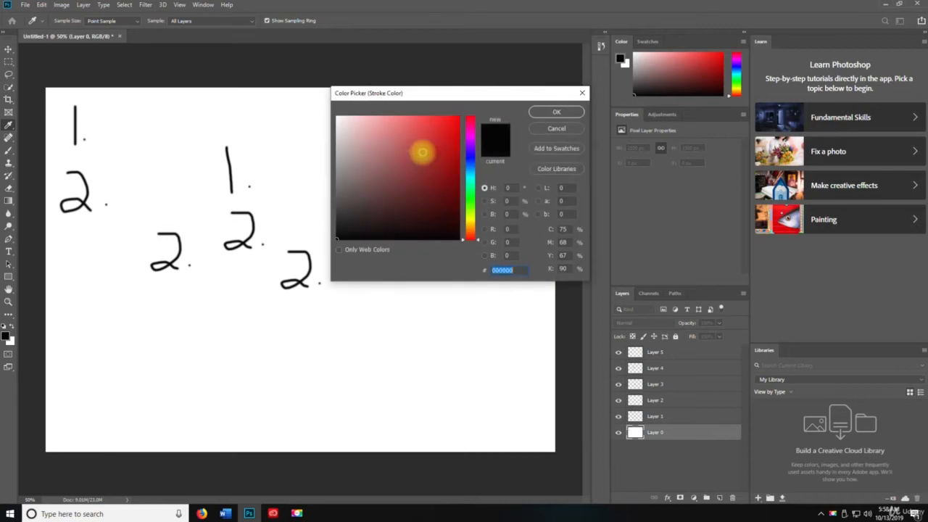
click(557, 129)
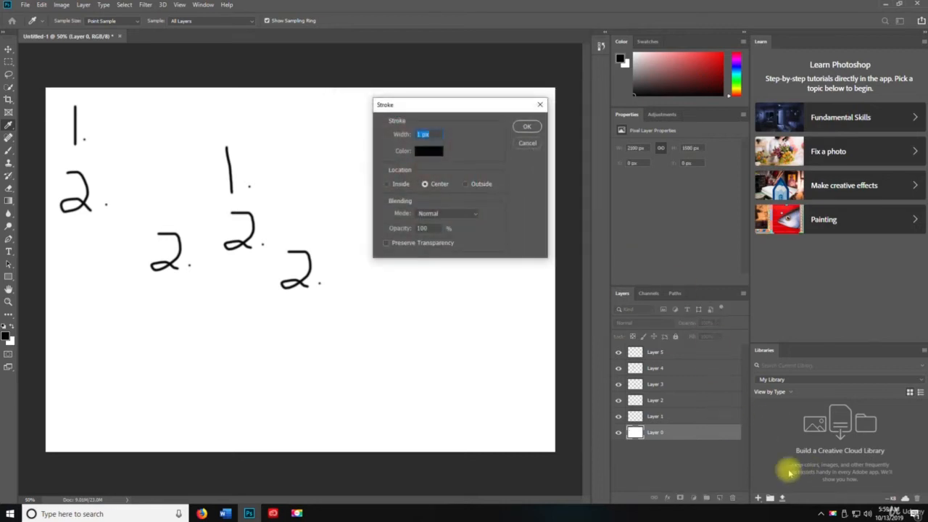
click(527, 128)
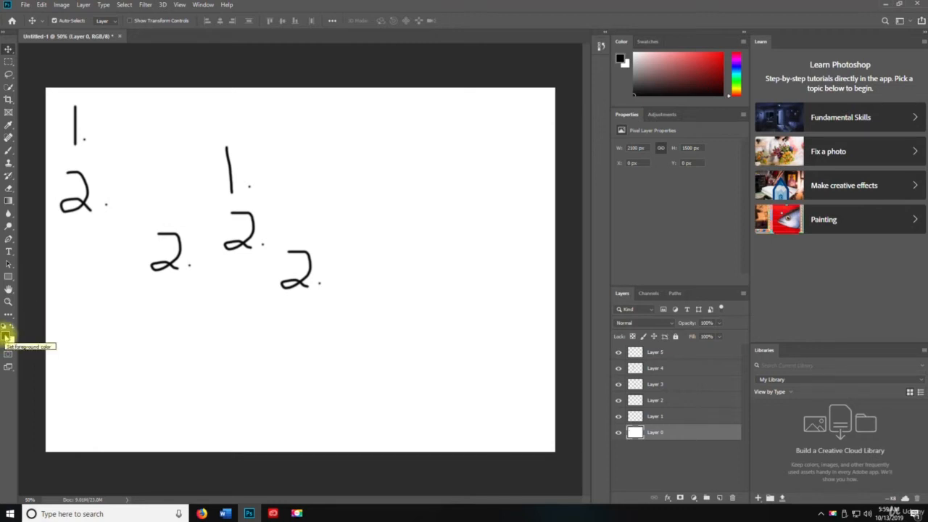
Step: Try different shades and hues in the foreground color picker and cancel it
click(6, 336)
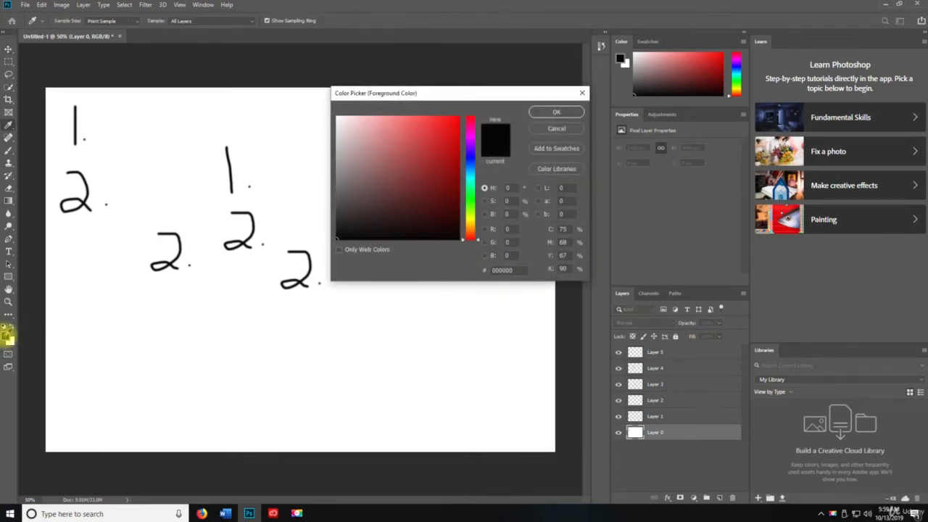
mouse_move(424, 139)
mouse_down()
mouse_move(402, 161)
mouse_move(404, 136)
mouse_move(381, 161)
mouse_up()
mouse_move(469, 171)
mouse_down()
mouse_move(468, 205)
mouse_move(469, 147)
mouse_up()
click(545, 129)
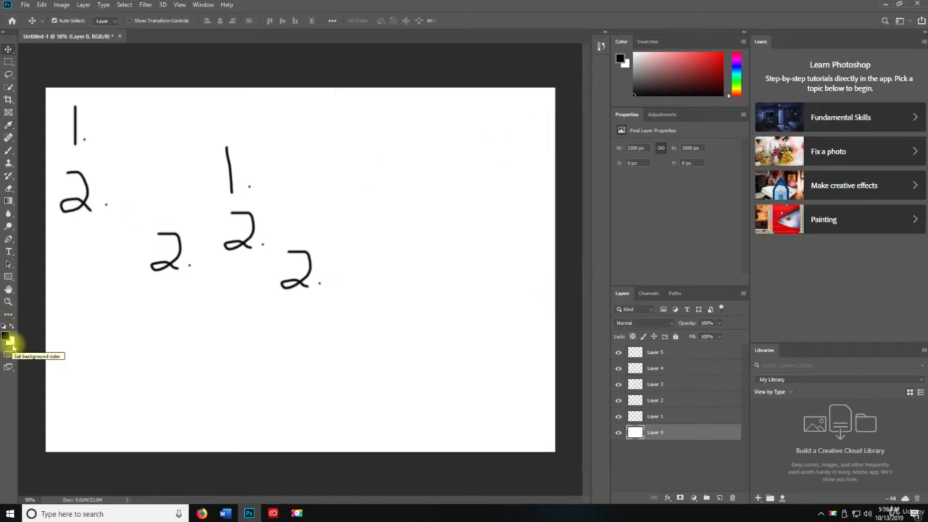
Step: Try a muted red (8f5e5e) in the background color picker and cancel it
click(10, 341)
mouse_move(428, 205)
mouse_down()
mouse_move(423, 174)
mouse_move(378, 234)
mouse_move(352, 190)
mouse_move(378, 170)
mouse_up()
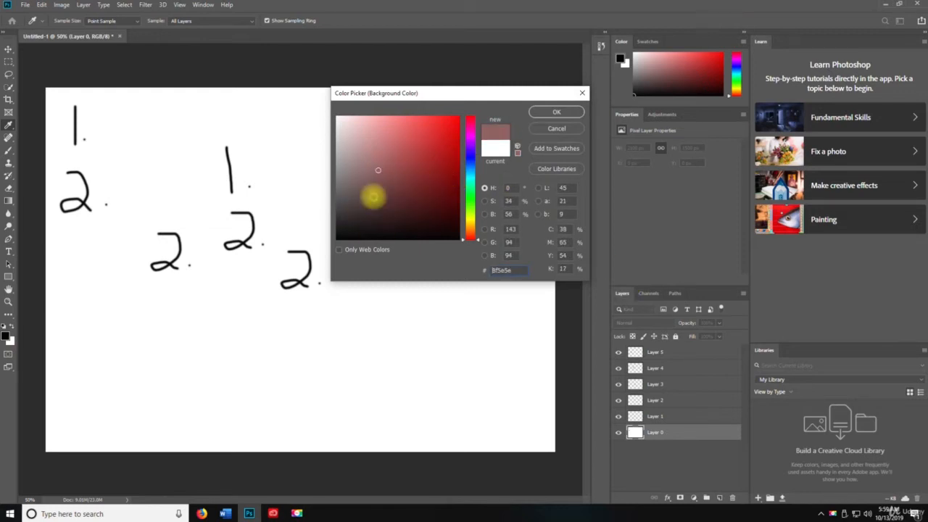
click(557, 130)
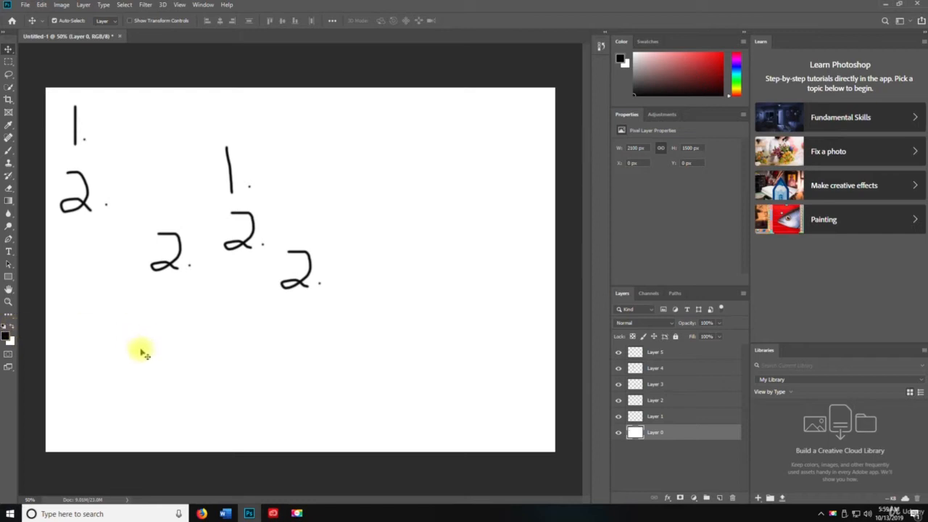
key(x)
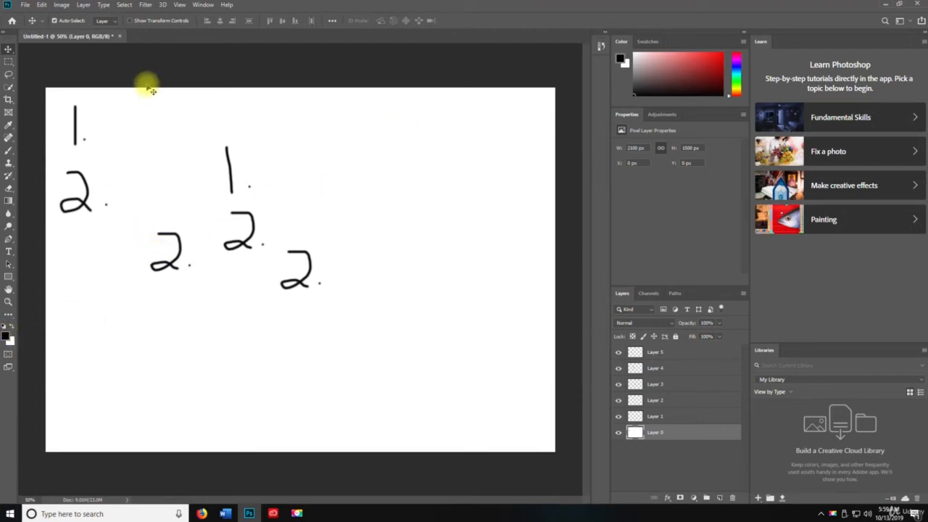
Step: Try Free Transform on Layer 0, stretching its upper-left corner to about 109% width and 124% height, and undo the stretch
click(42, 5)
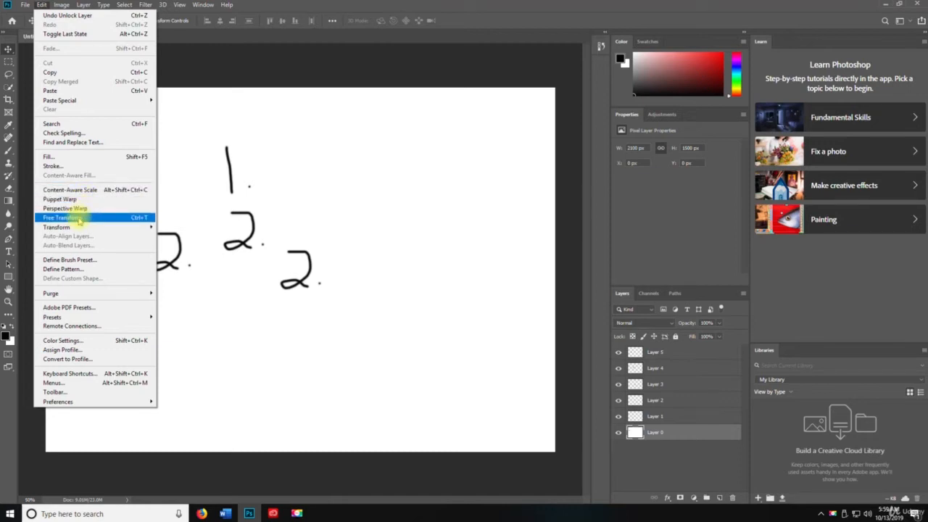
click(78, 219)
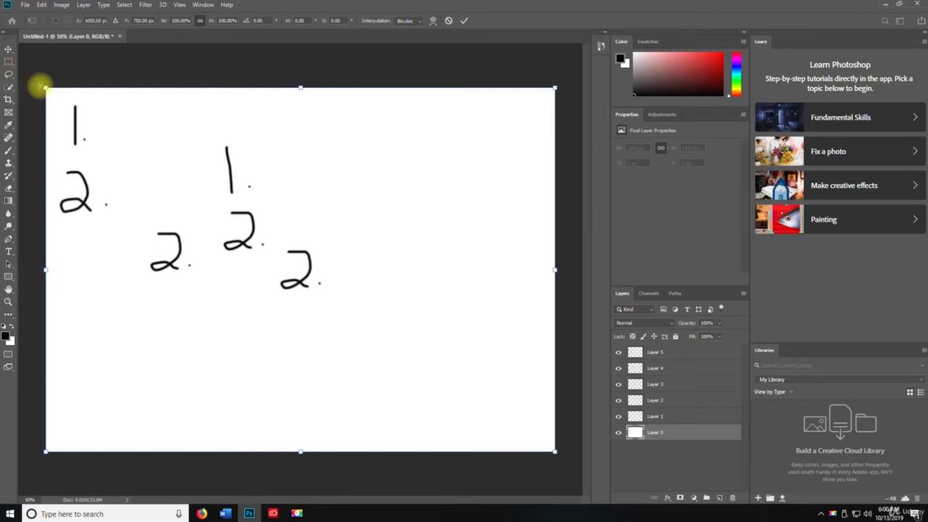
drag(45, 88, 15, 22)
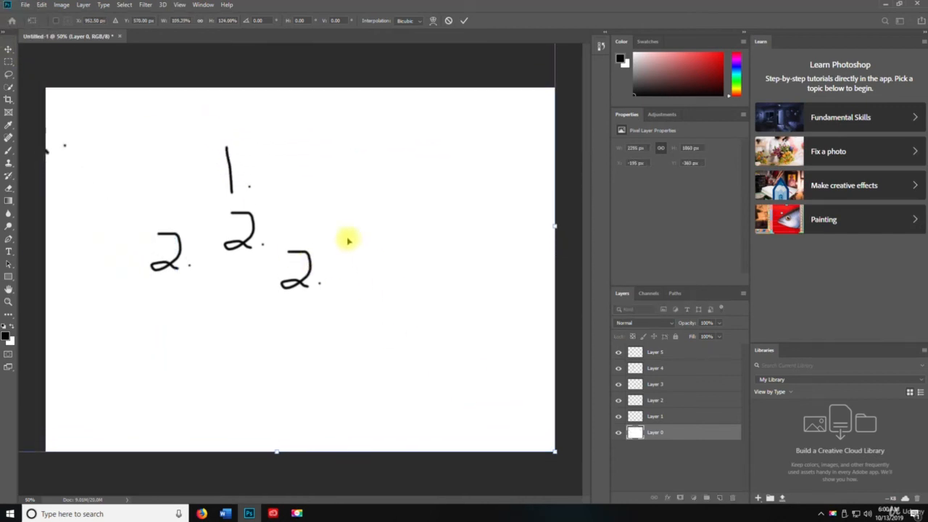
key(ctrl+z)
drag(181, 181, 46, 86)
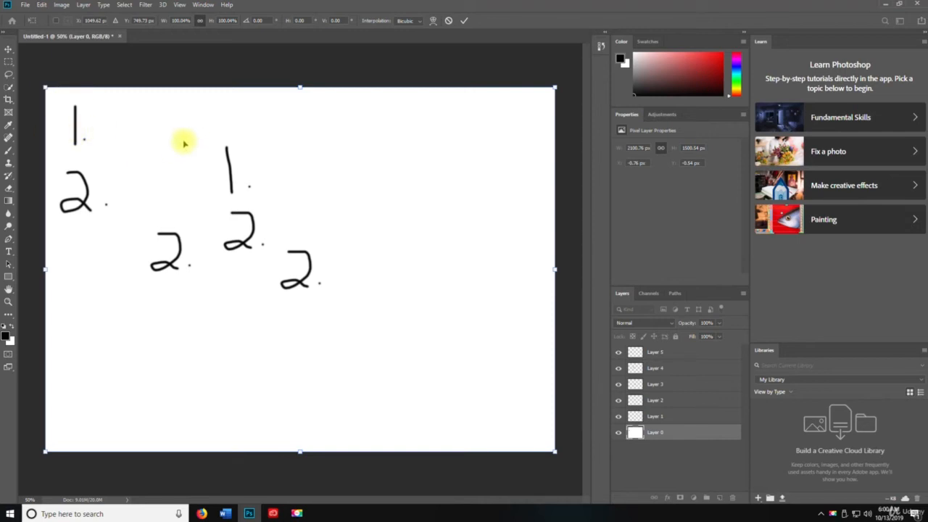
click(464, 21)
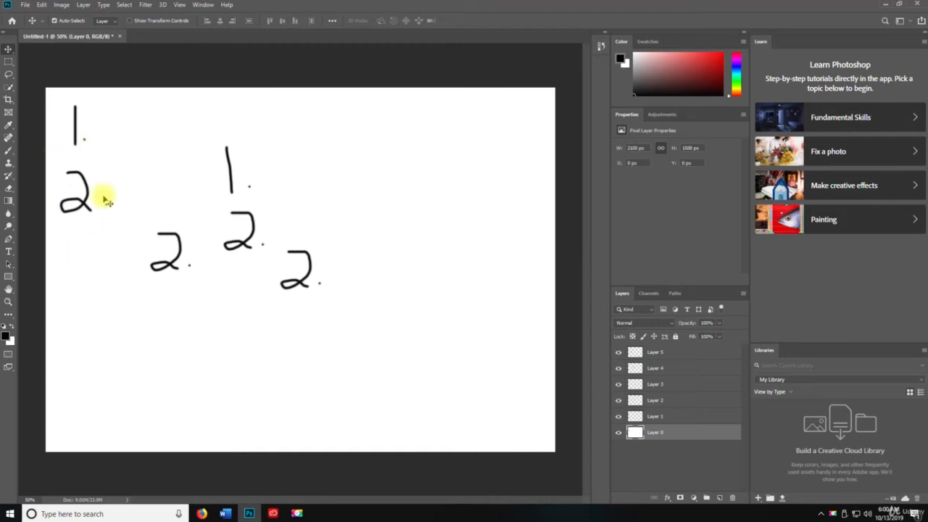
Step: Flip Layer 0 vertically
click(42, 5)
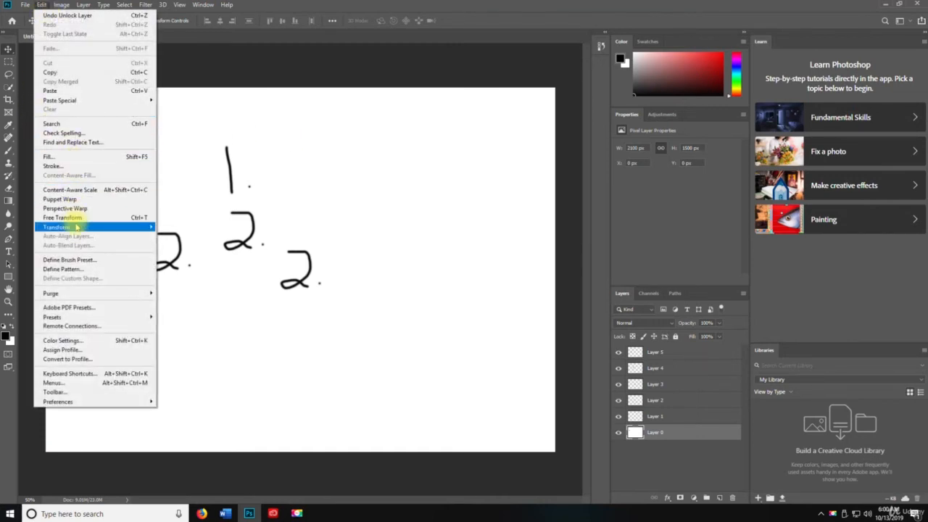
mouse_move(76, 227)
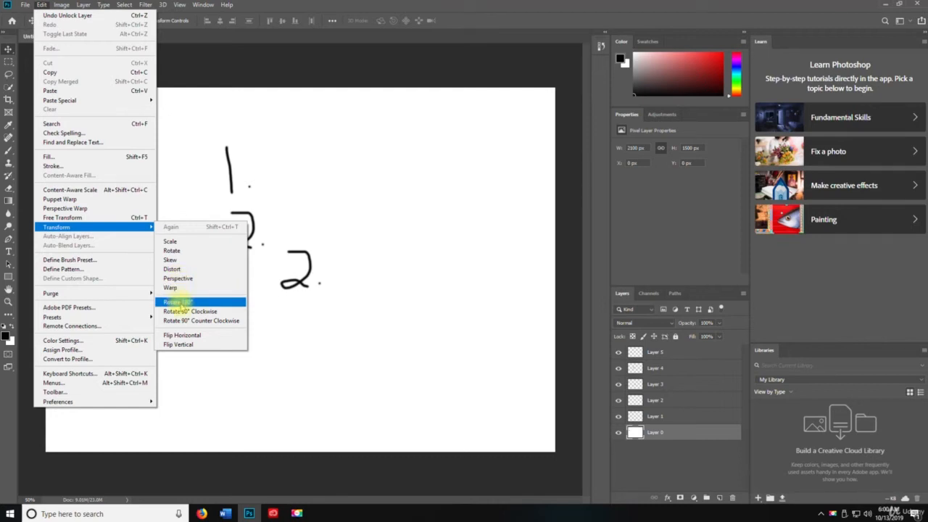
click(197, 345)
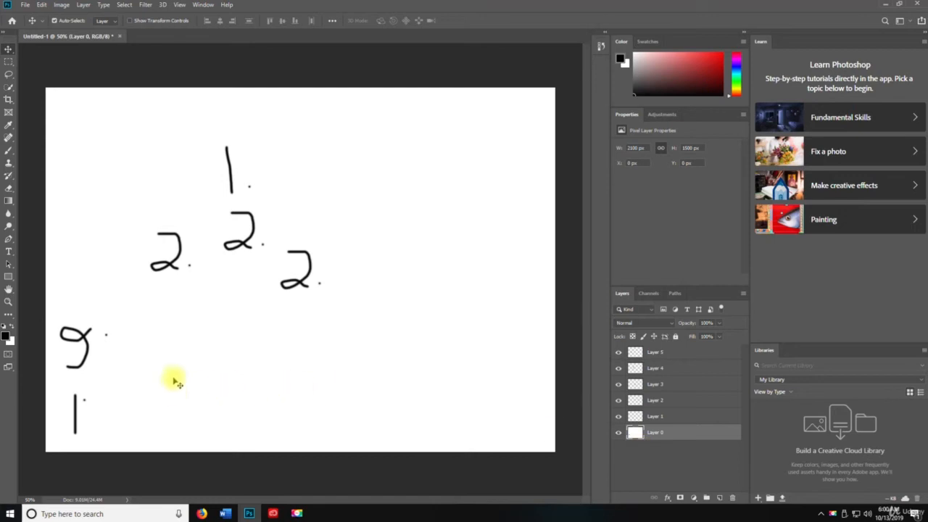
Step: Skew the middle 1. on Layer 1 by pulling its lower-right corner outward to a width of about 325 px
click(683, 418)
click(41, 5)
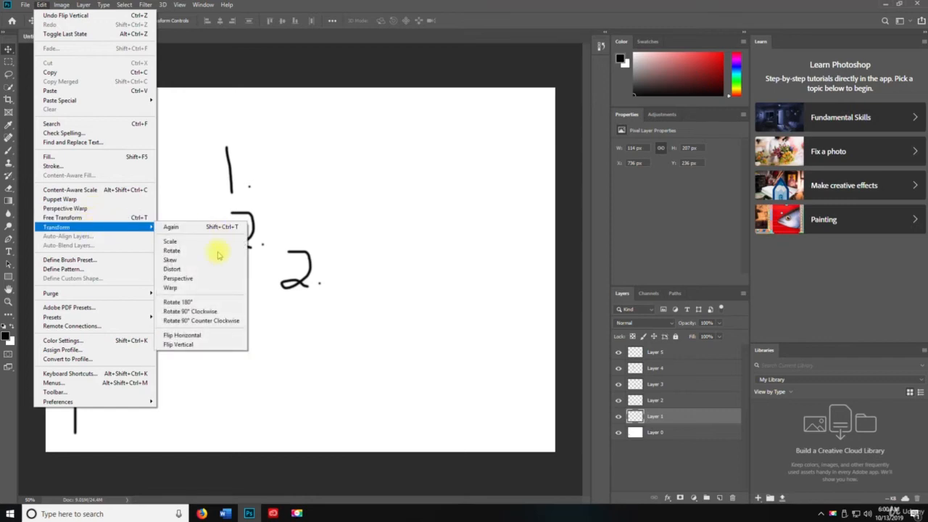
click(186, 260)
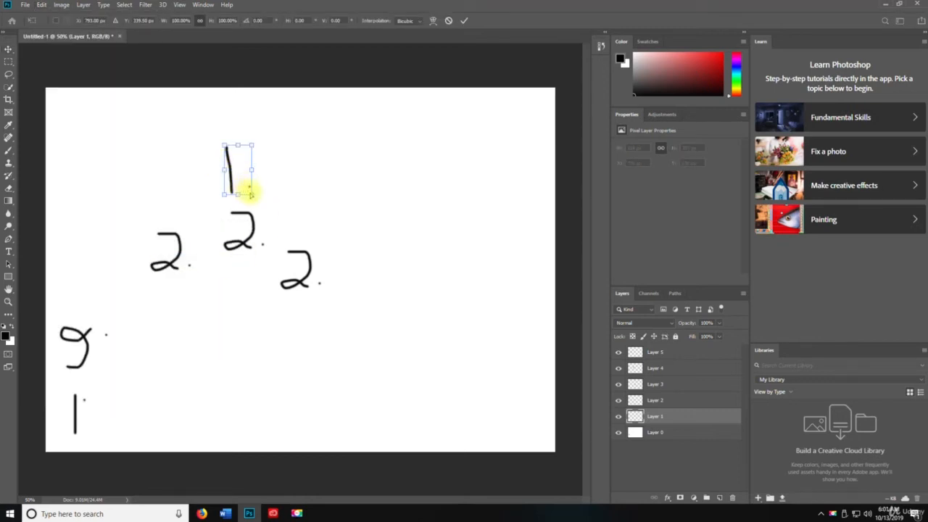
drag(250, 194, 336, 190)
key(Return)
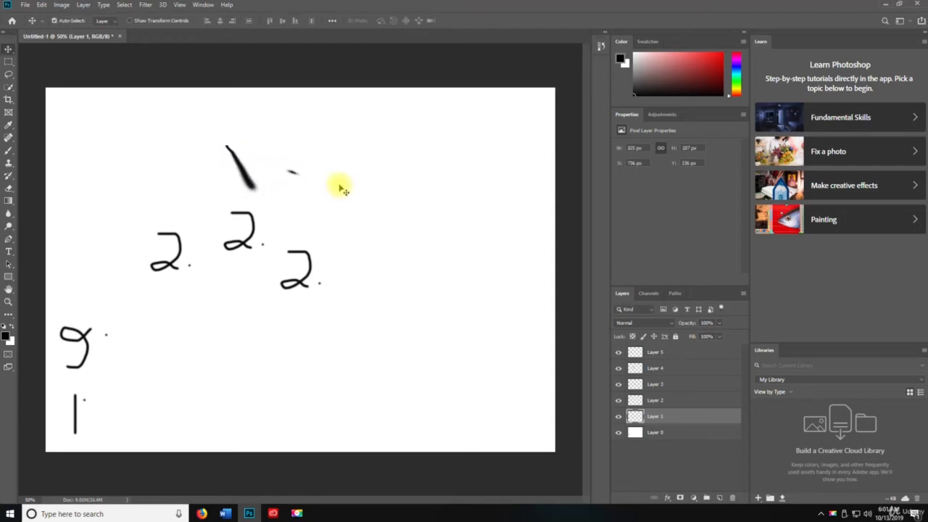
Step: Try to rotate Layer 2 by 90° clockwise, and try Free Transform on the same layer
click(41, 6)
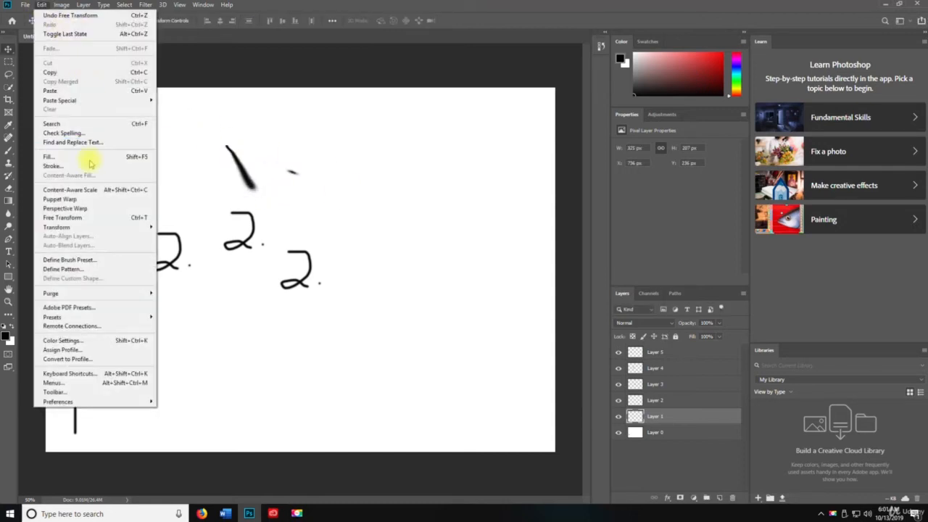
click(667, 385)
click(664, 401)
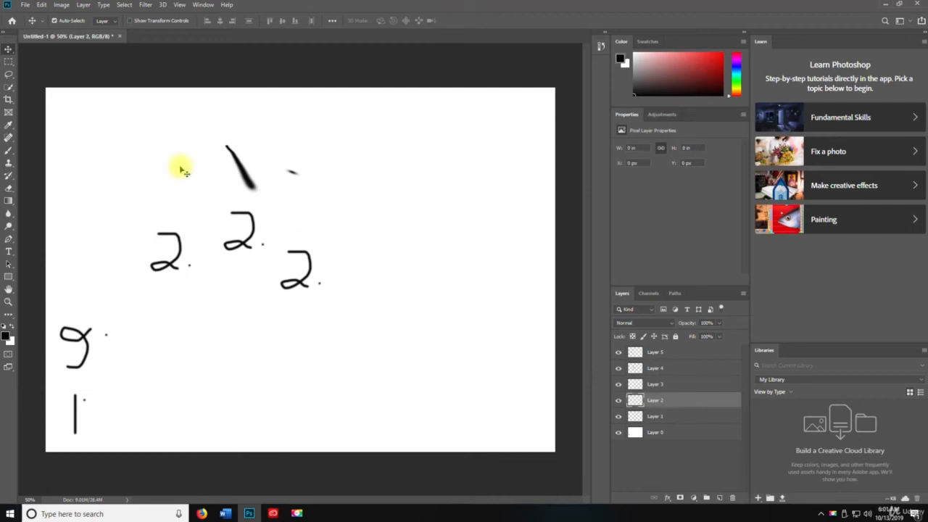
key(space)
click(42, 6)
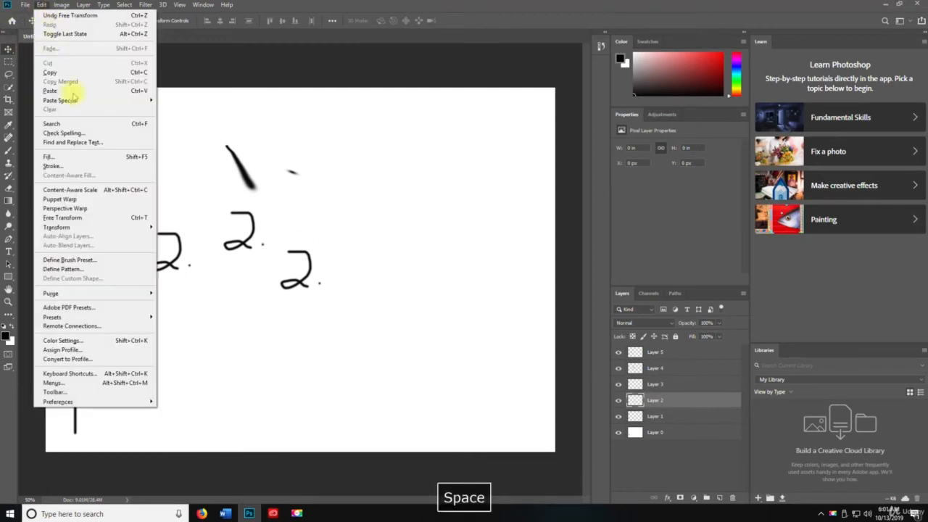
mouse_move(102, 227)
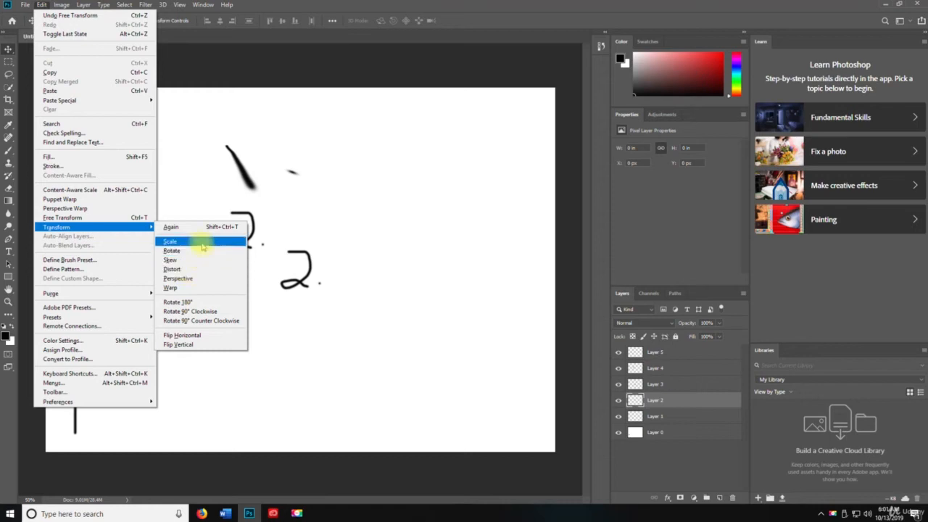
click(194, 312)
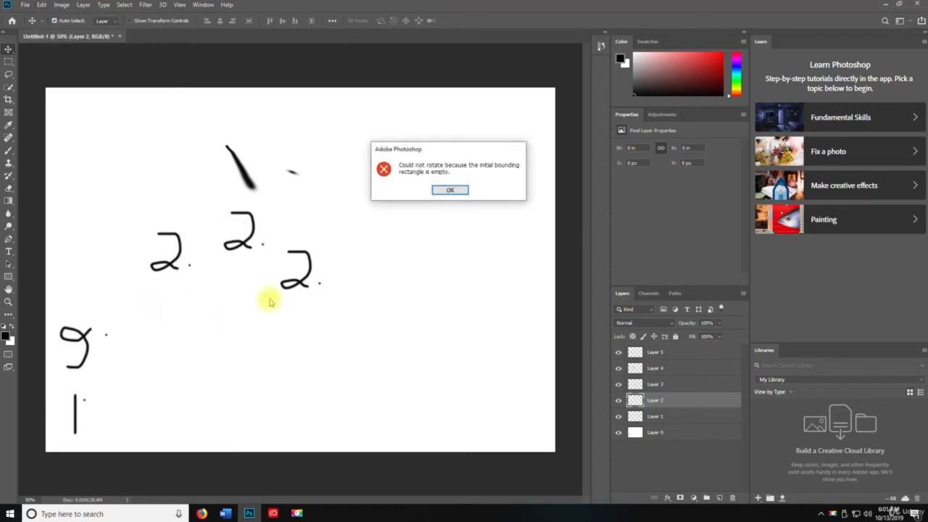
click(450, 191)
key(ctrl+t)
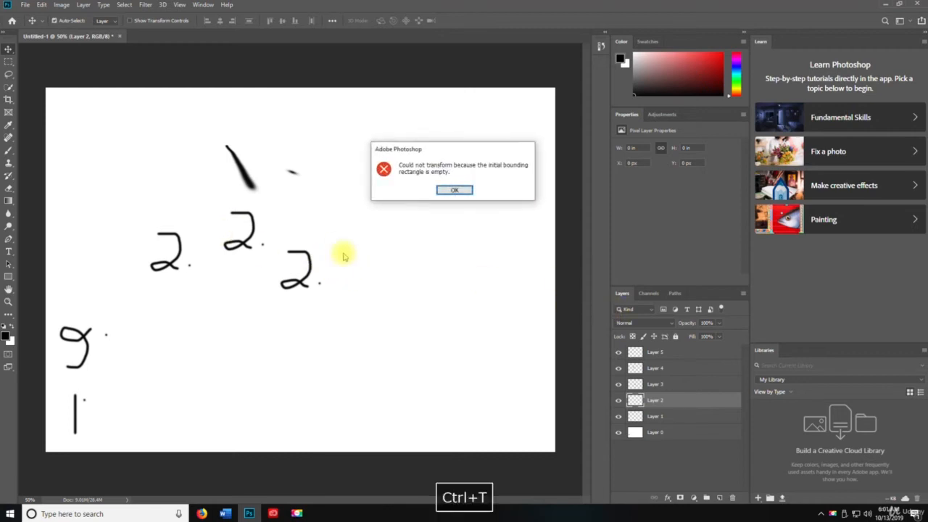
click(449, 190)
Step: Rotate the lowest 2. of the middle group, on Layer 3, by 90° clockwise and apply the transform
click(653, 385)
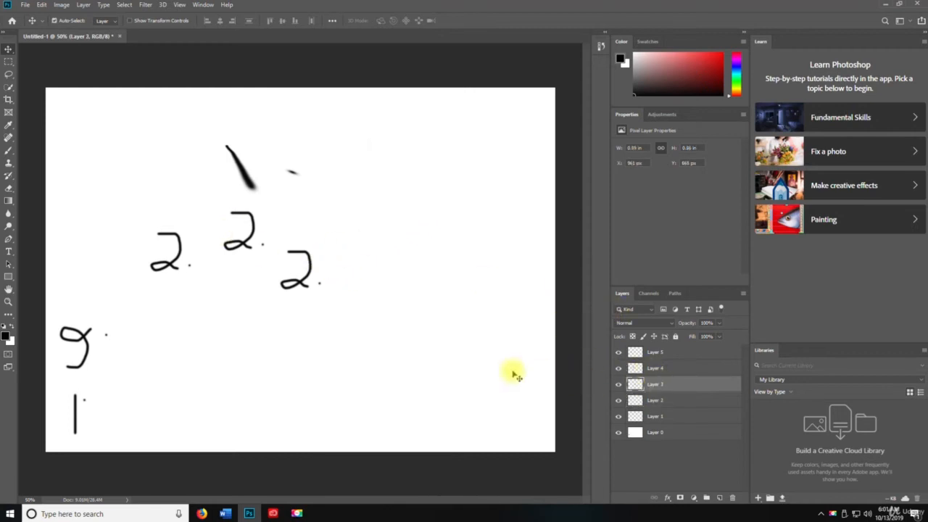
key(ctrl+t)
click(41, 5)
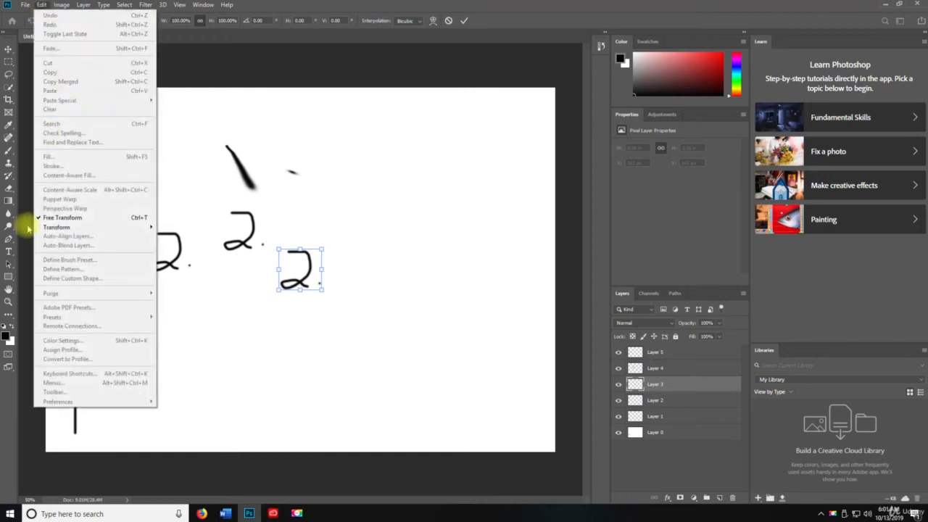
mouse_move(87, 229)
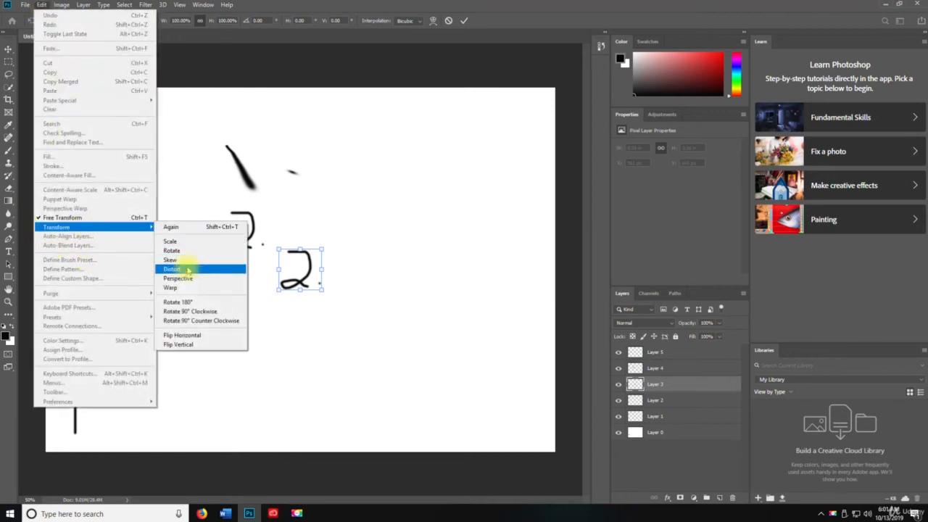
click(190, 311)
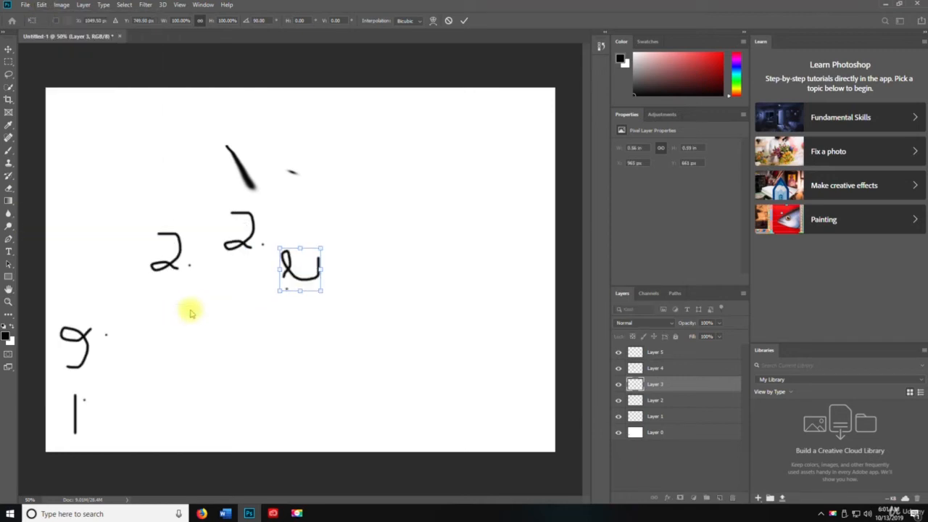
key(Return)
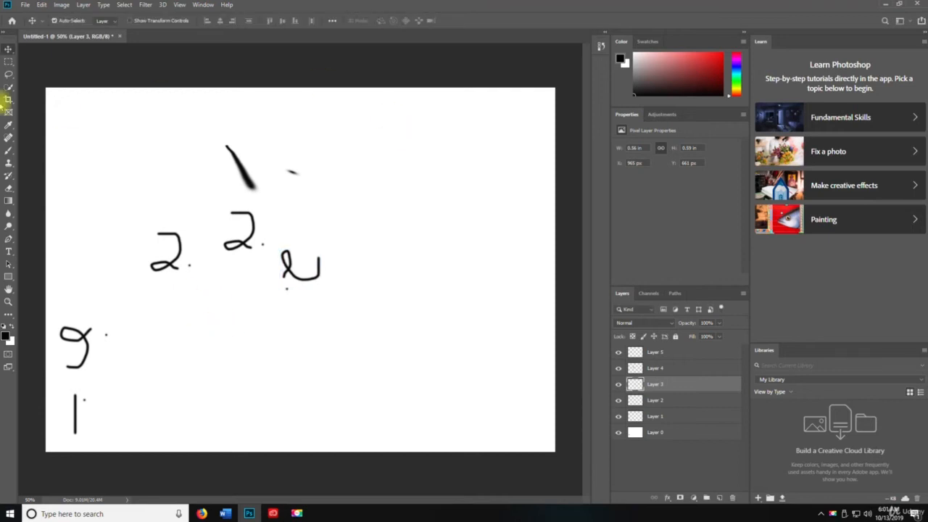
Step: Open the keyboard shortcut settings, and move and enlarge the dialog to give the command list more room
click(41, 4)
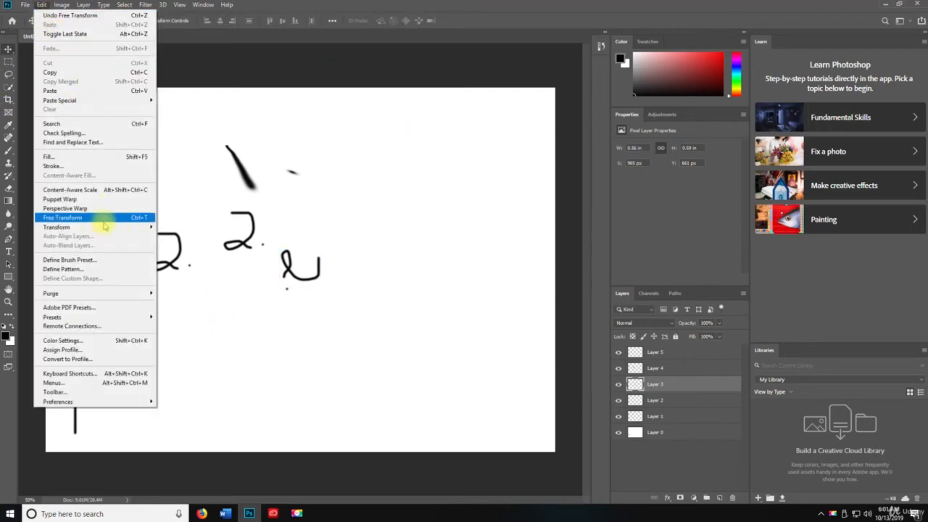
mouse_move(101, 229)
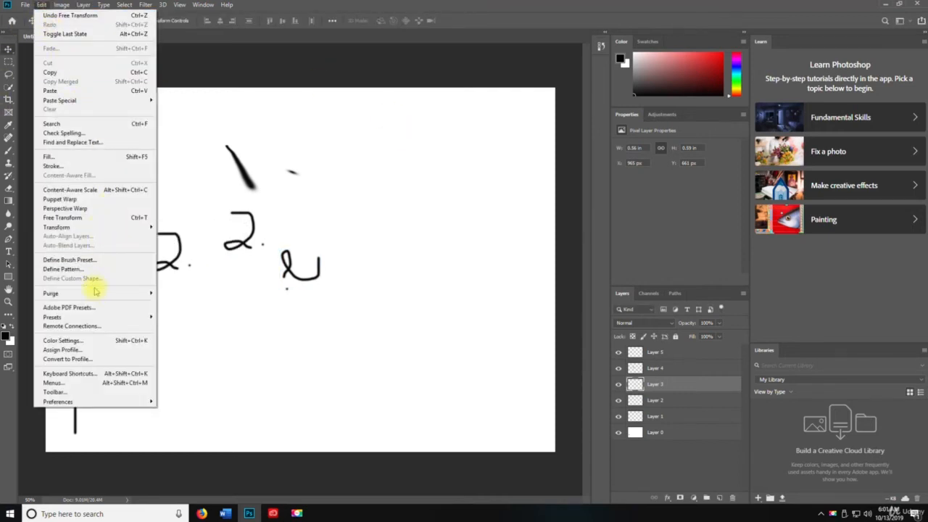
mouse_move(95, 293)
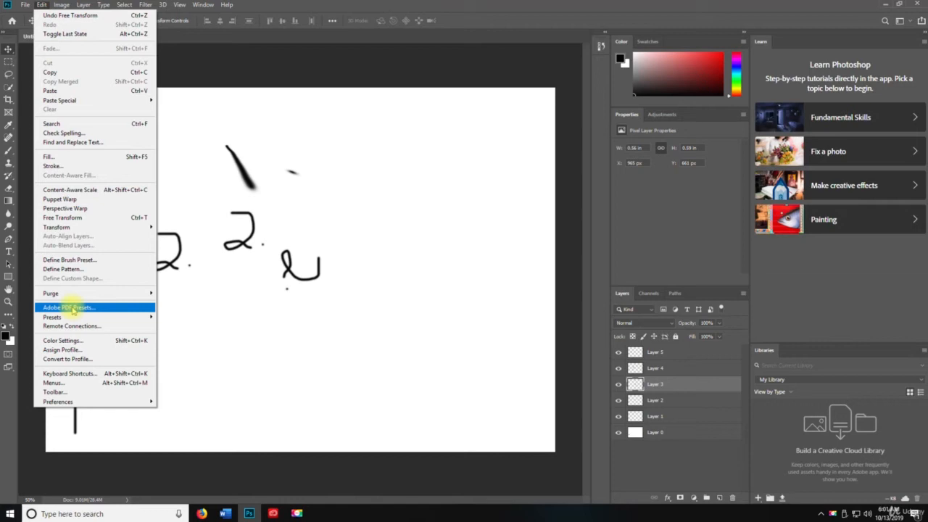
mouse_move(74, 320)
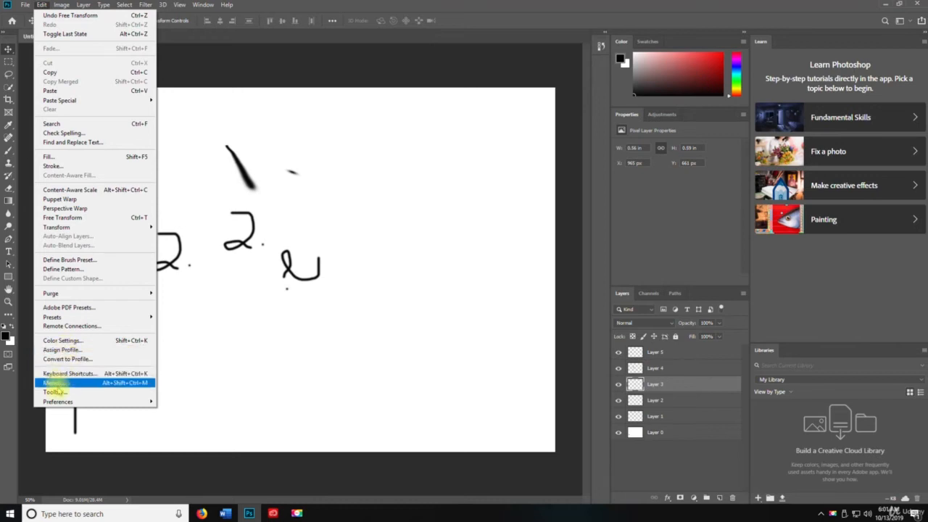
mouse_move(59, 403)
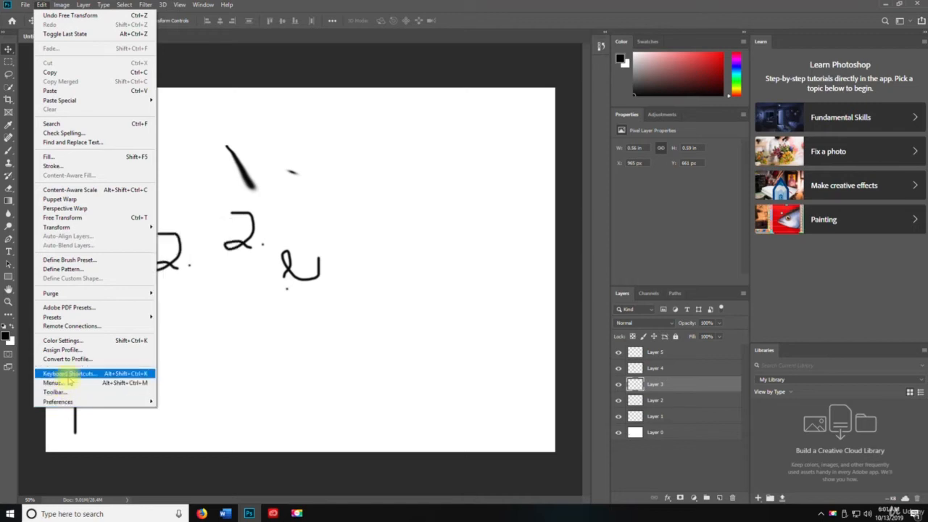
click(69, 374)
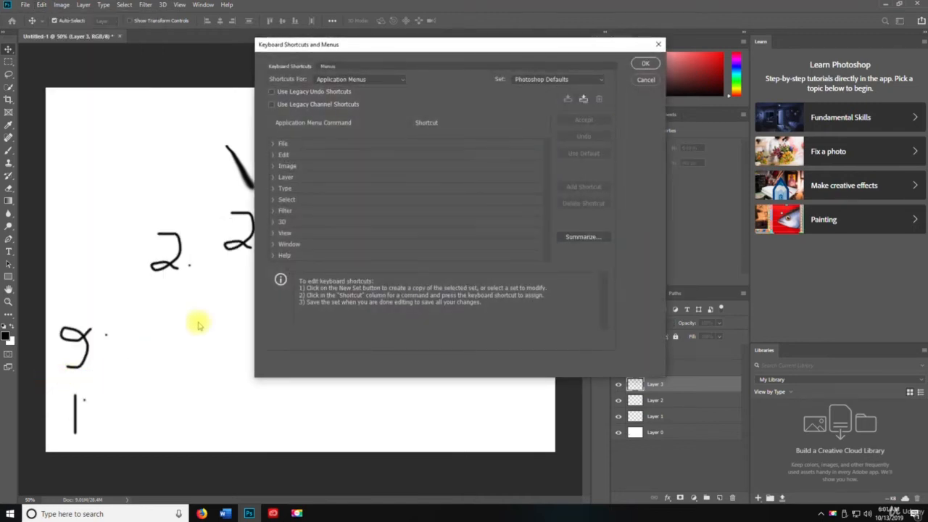
drag(323, 46, 155, 38)
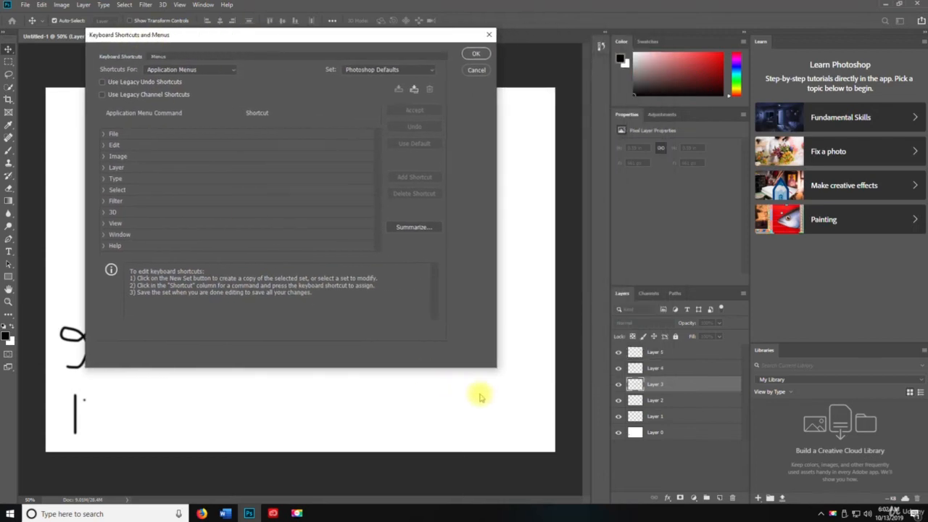
drag(496, 368, 765, 465)
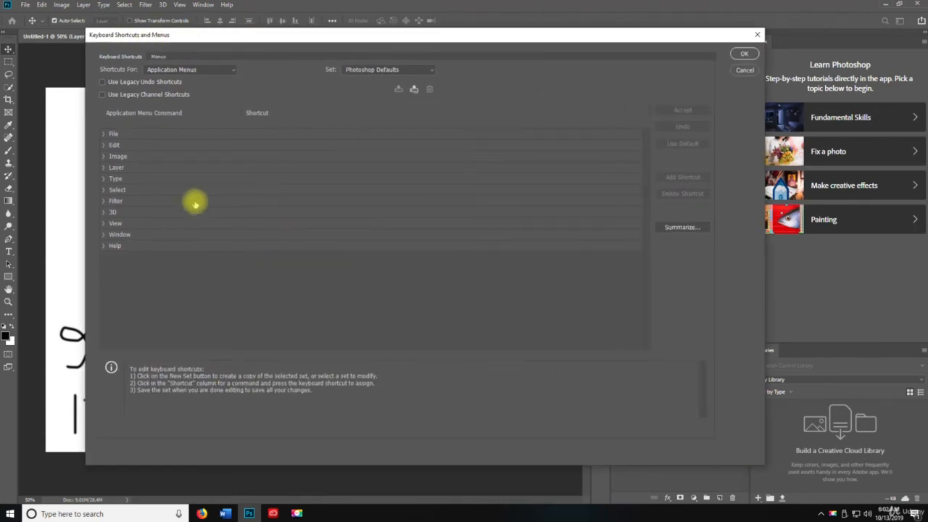
Step: Review the shortcuts assigned to the File commands, collapse the group and cancel the shortcut settings
click(104, 135)
scroll(266, 244, down, 3)
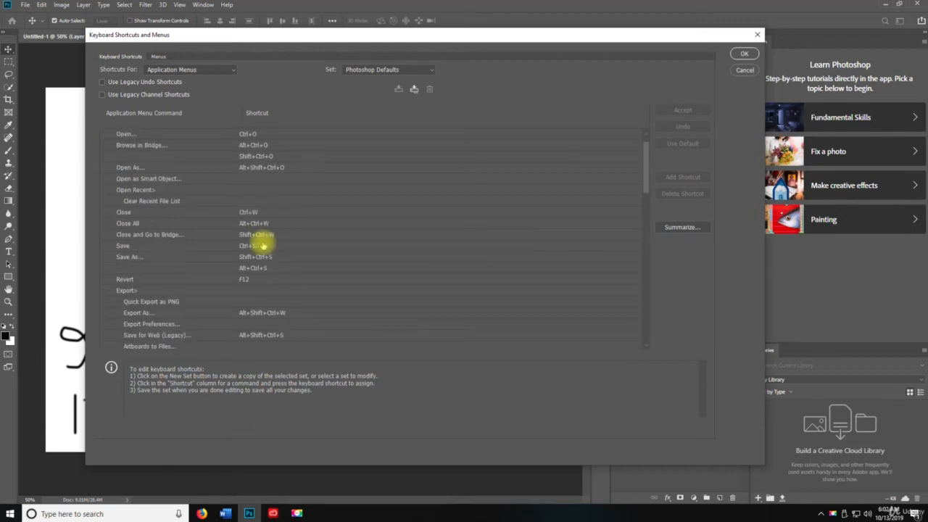
scroll(216, 213, up, 3)
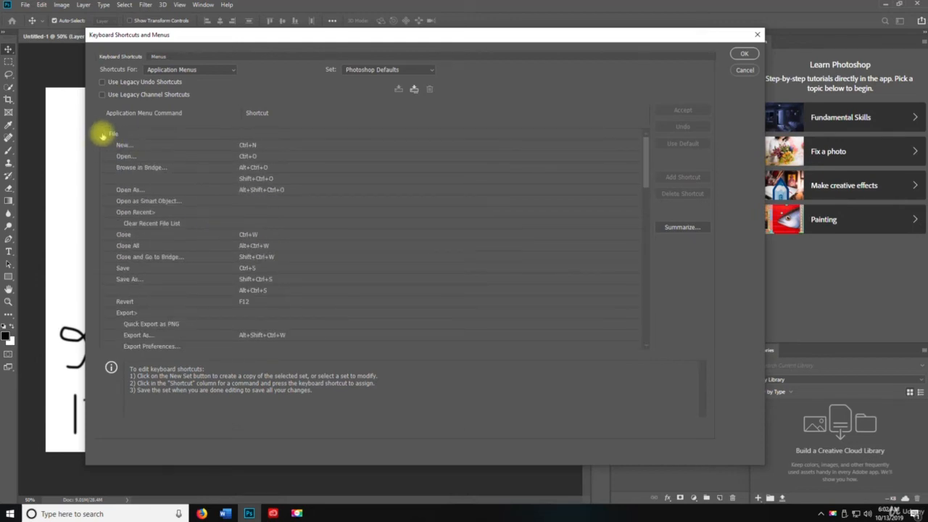
click(101, 134)
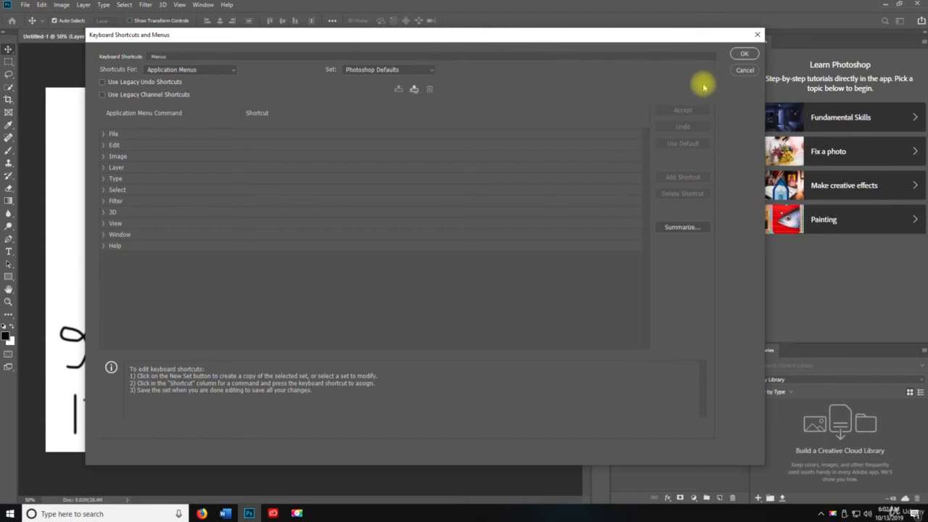
click(739, 71)
Step: Look at the visibility and color settings for the application menu commands and cancel the dialog
click(41, 4)
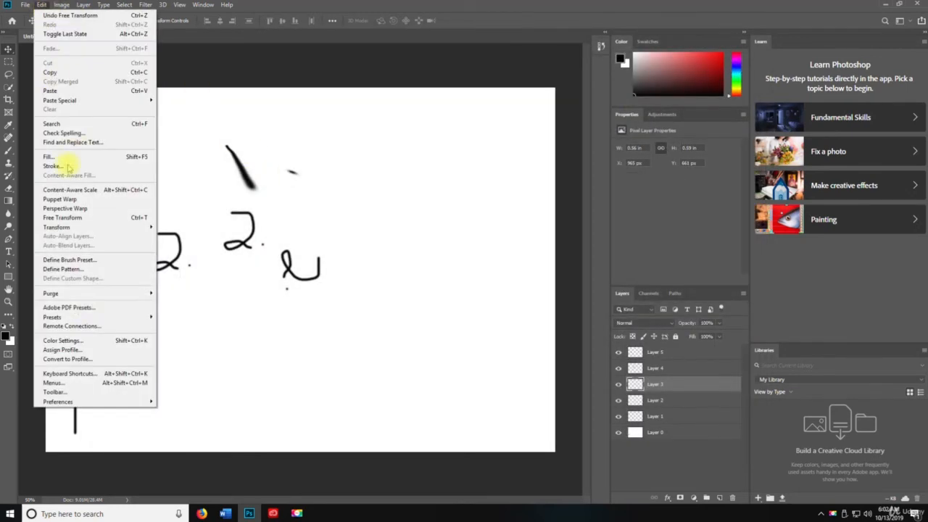
mouse_move(47, 402)
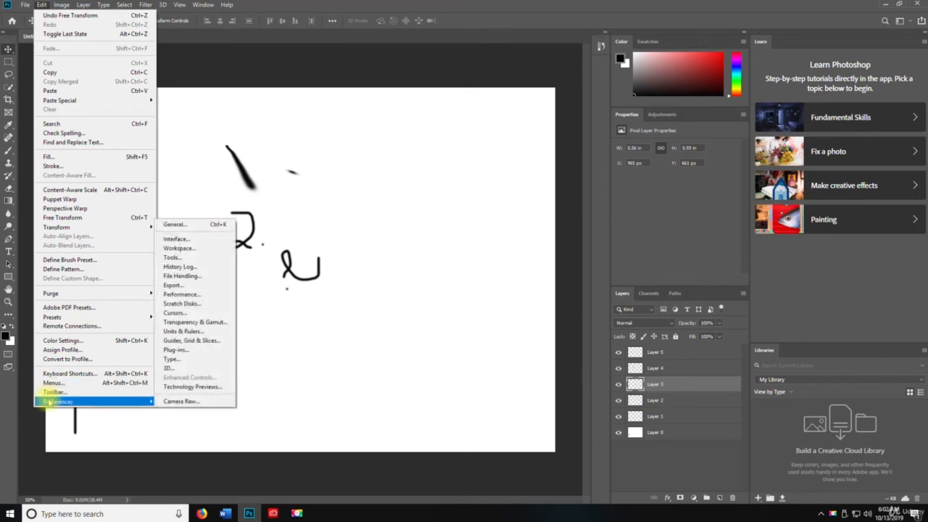
click(52, 383)
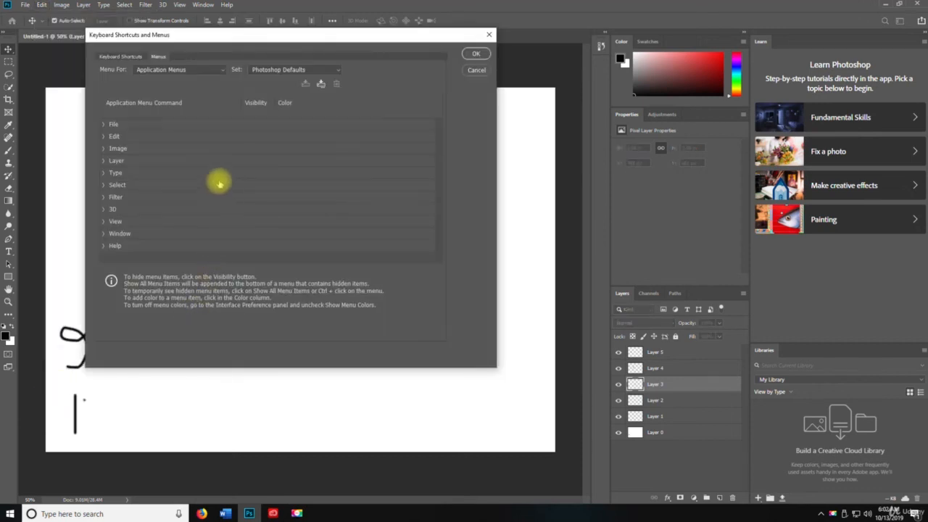
click(477, 69)
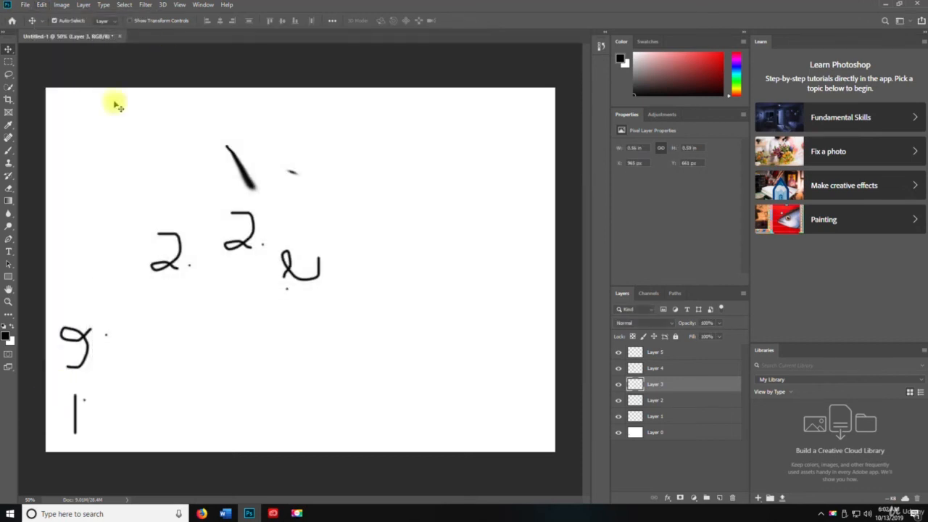
Step: Review the tool groups in the toolbar customization list and close it without changes
click(40, 5)
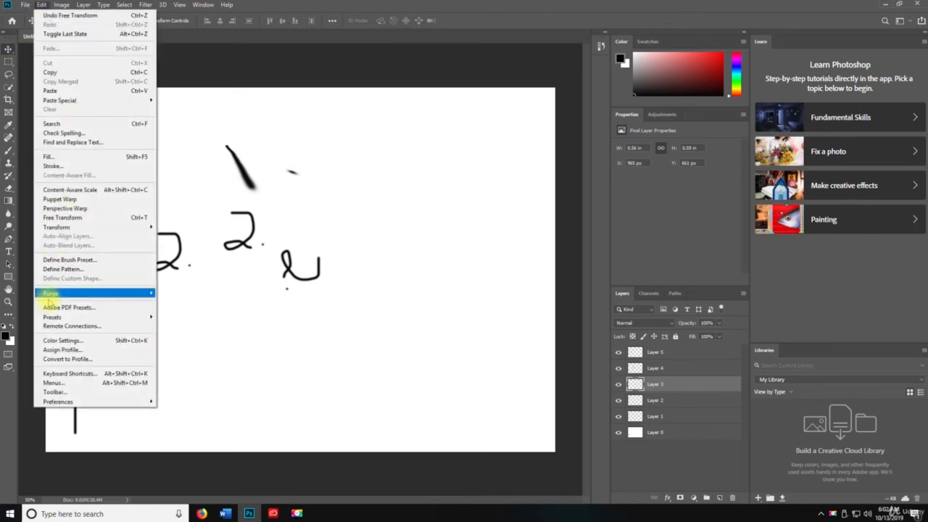
click(77, 392)
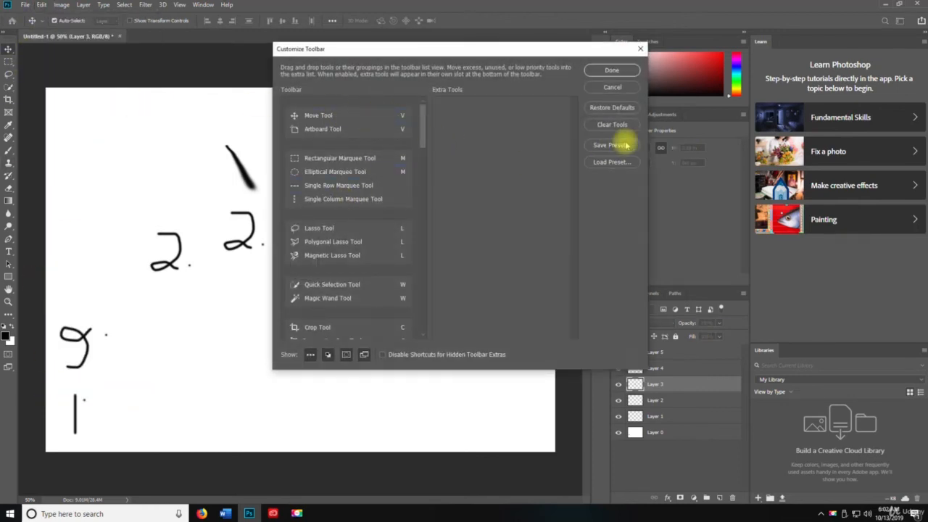
scroll(350, 192, down, 1)
scroll(345, 163, up, 1)
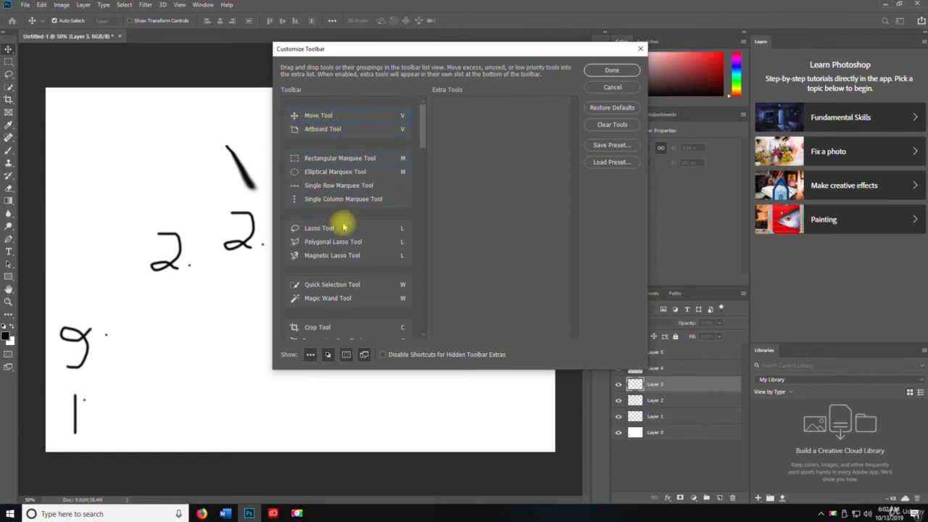
scroll(316, 295, down, 1)
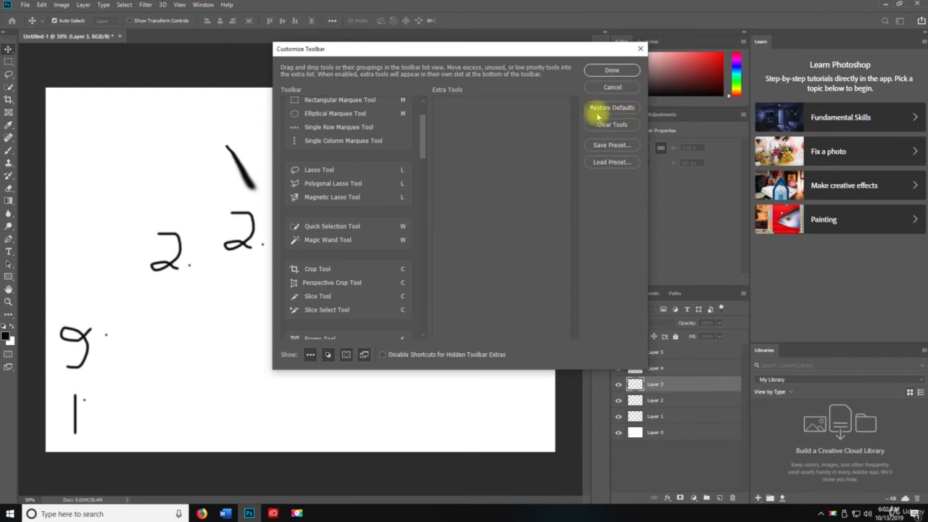
click(641, 48)
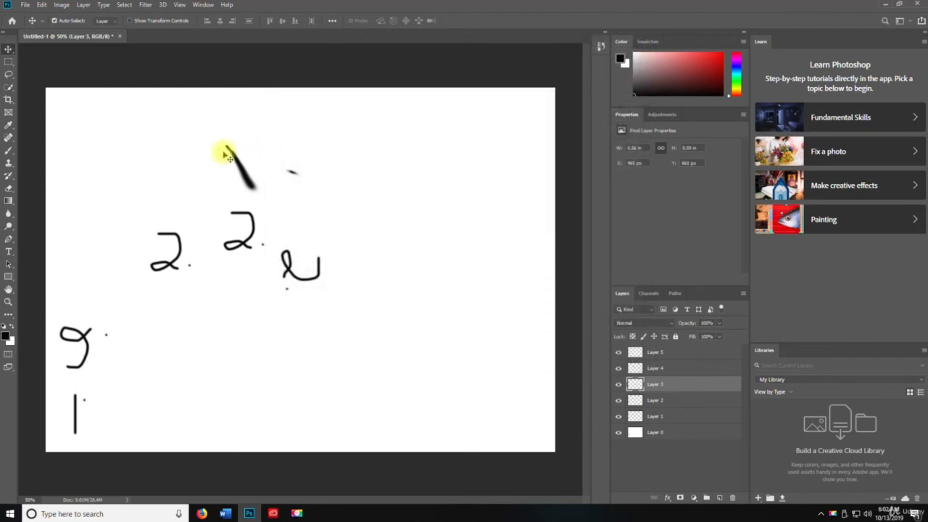
Step: Open the general preferences and try the darkest color theme in the Interface settings
click(42, 5)
mouse_move(62, 401)
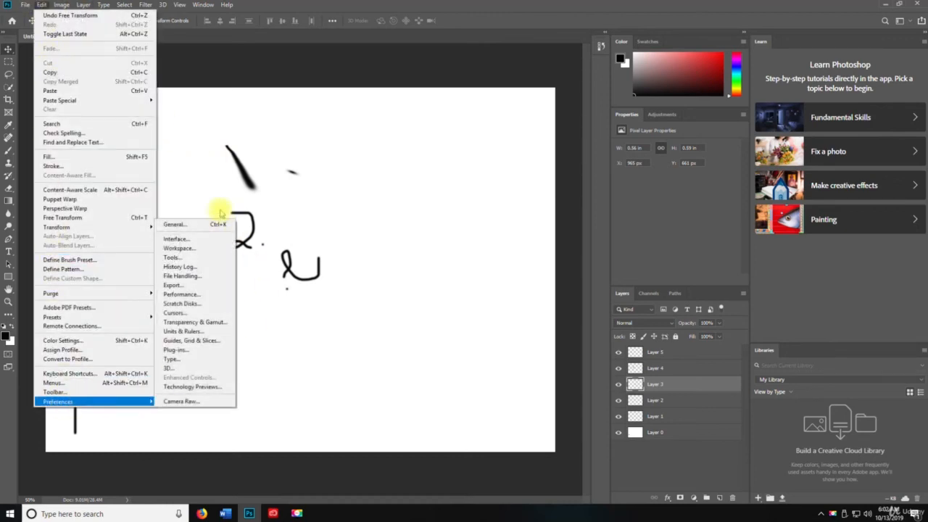
click(174, 225)
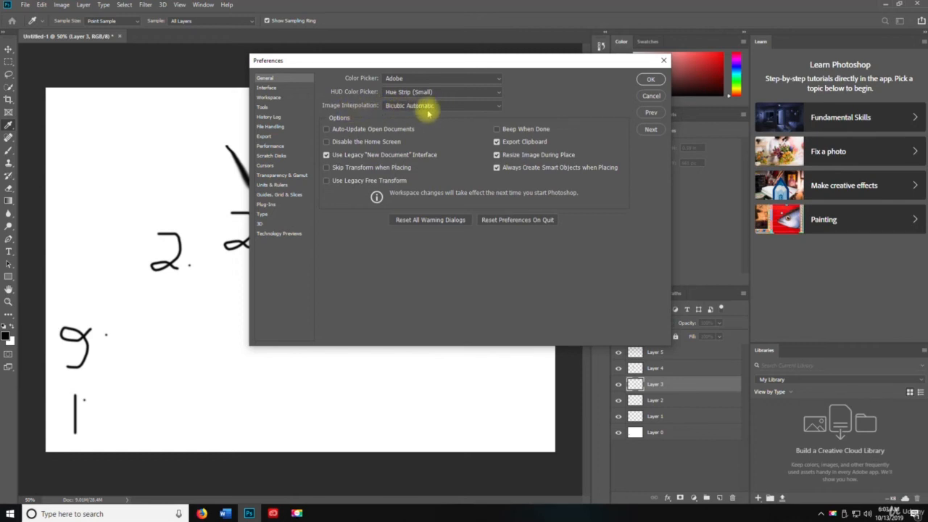
click(288, 90)
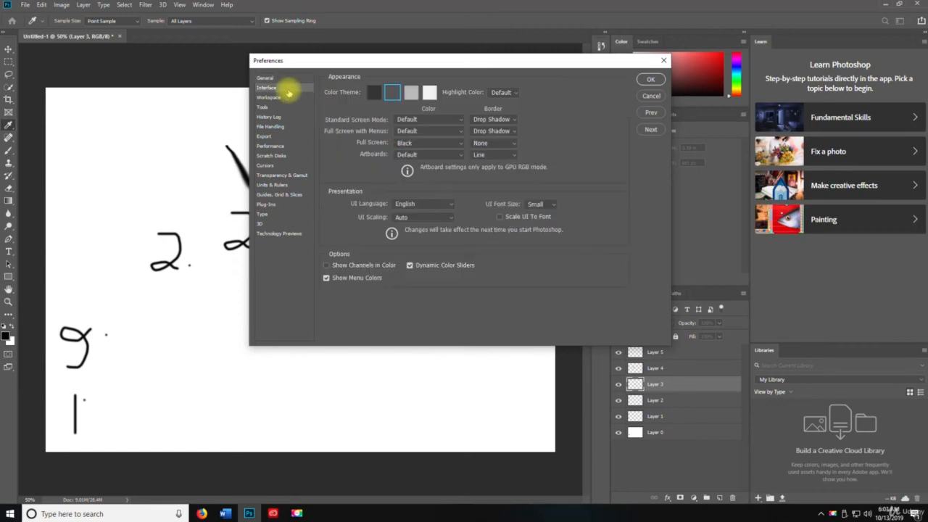
click(373, 93)
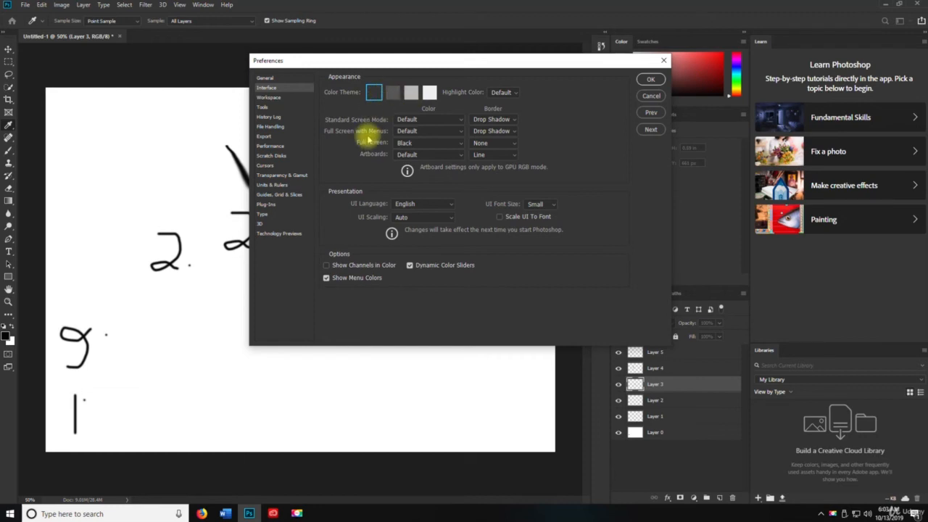
Step: Look through the Workspace, Tools, History Log and File Handling preferences
click(267, 98)
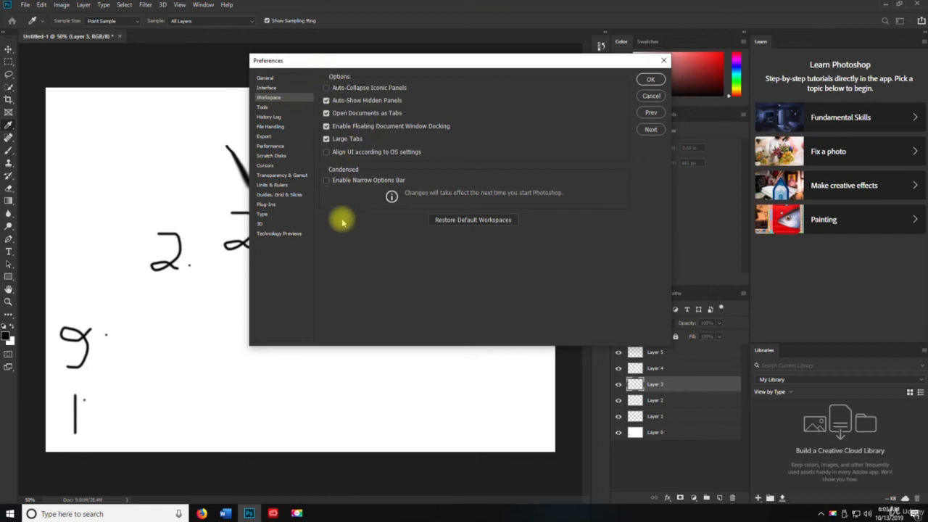
click(263, 107)
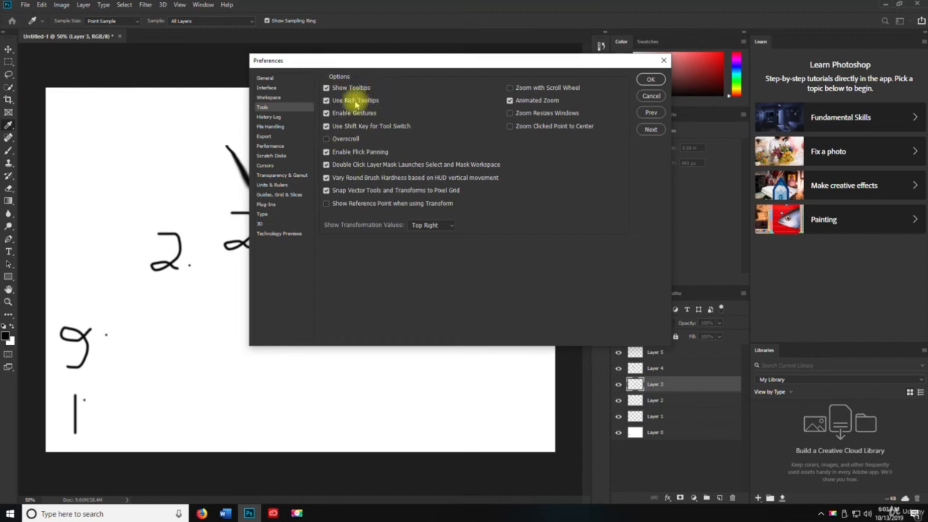
click(269, 117)
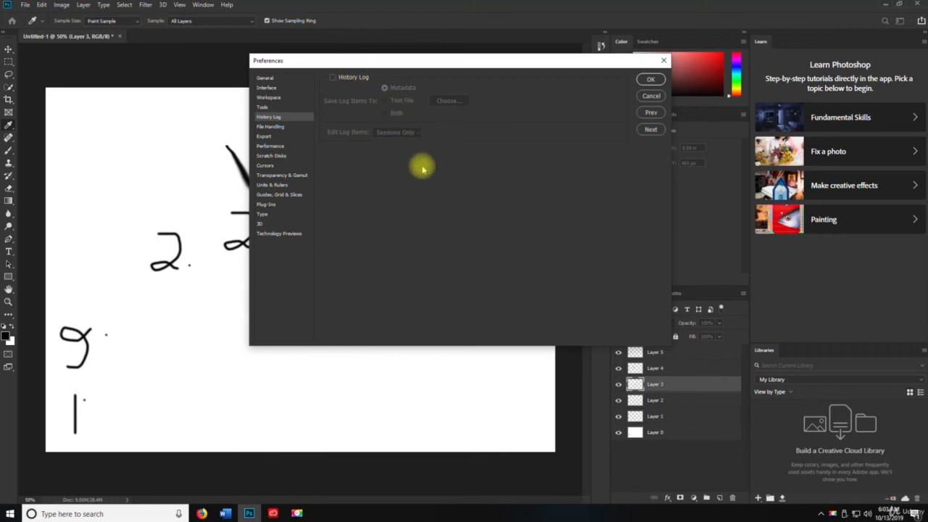
click(269, 127)
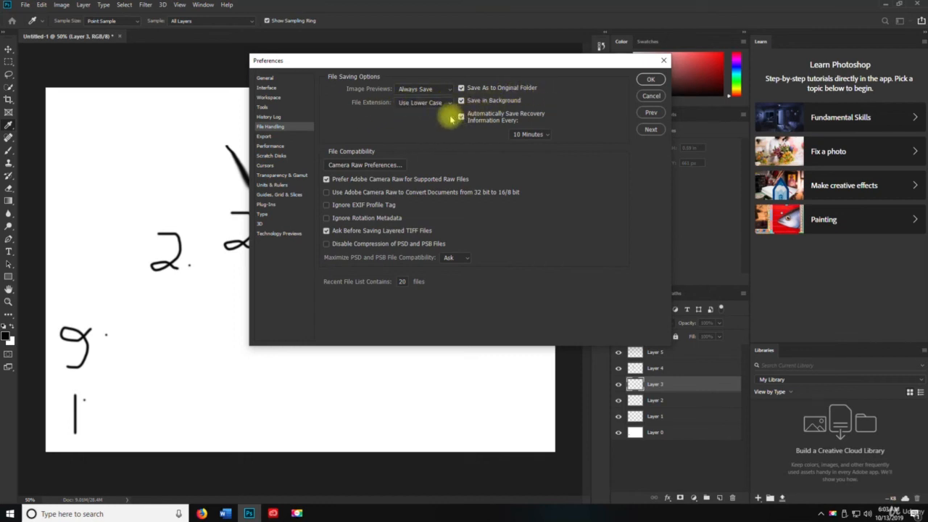
Step: Review the Export preferences and the file formats offered for quick export, keeping PNG
click(272, 137)
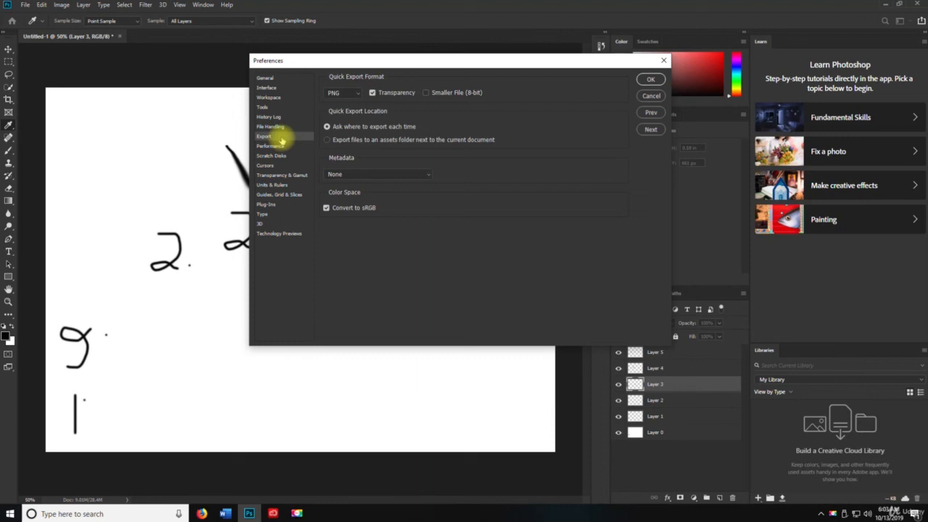
click(337, 95)
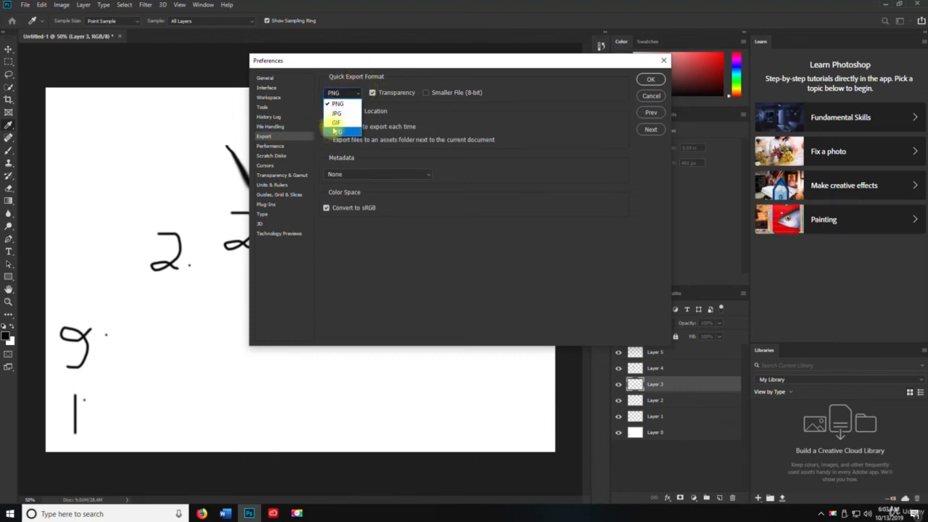
click(496, 121)
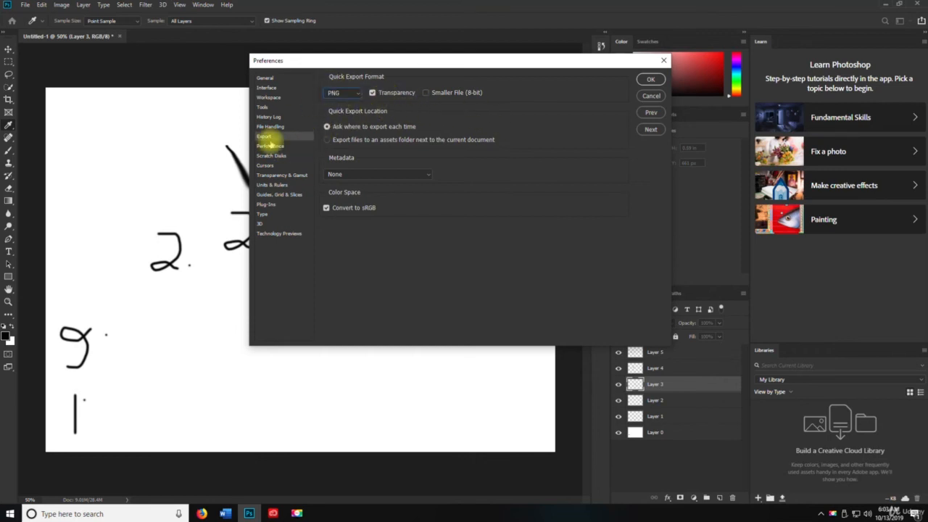
click(335, 95)
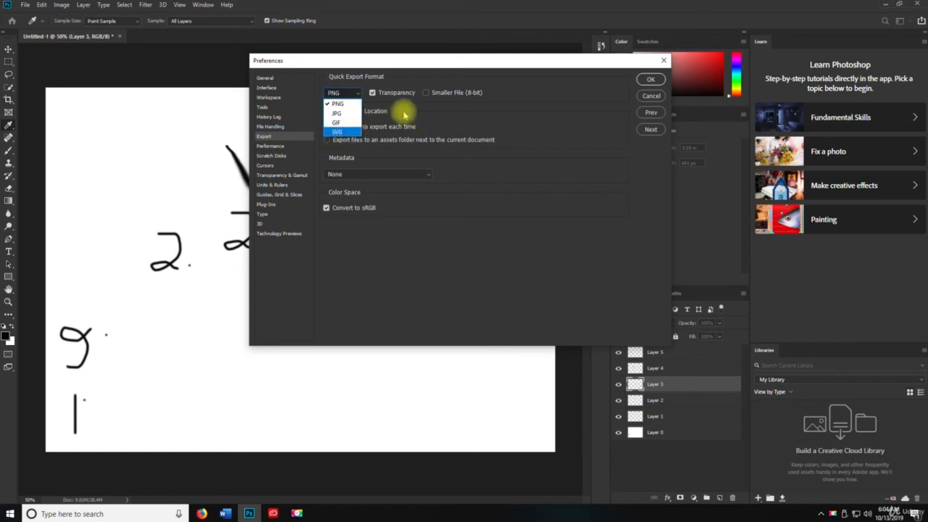
click(341, 94)
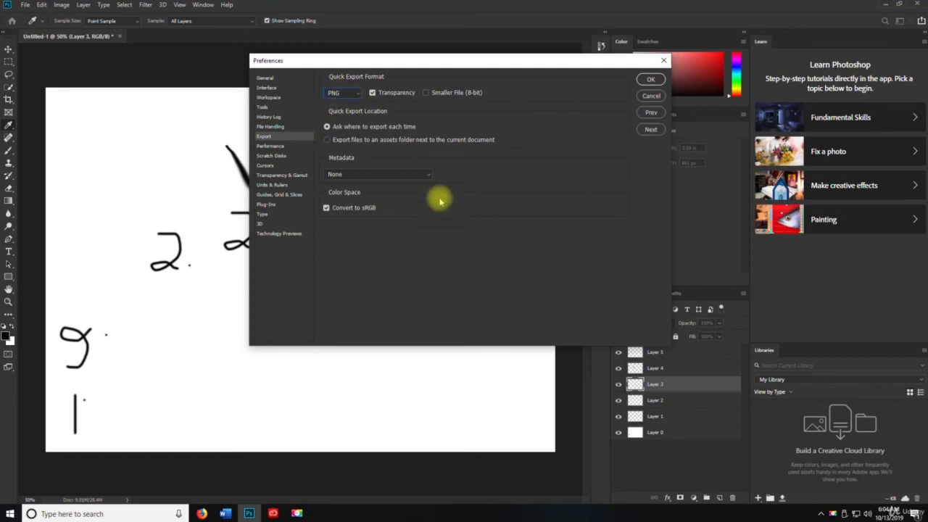
Step: Look through the Performance, Scratch Disks, Cursors, Transparency & Gamut, Units & Rulers, and Guides, Grid & Slices preferences
click(271, 147)
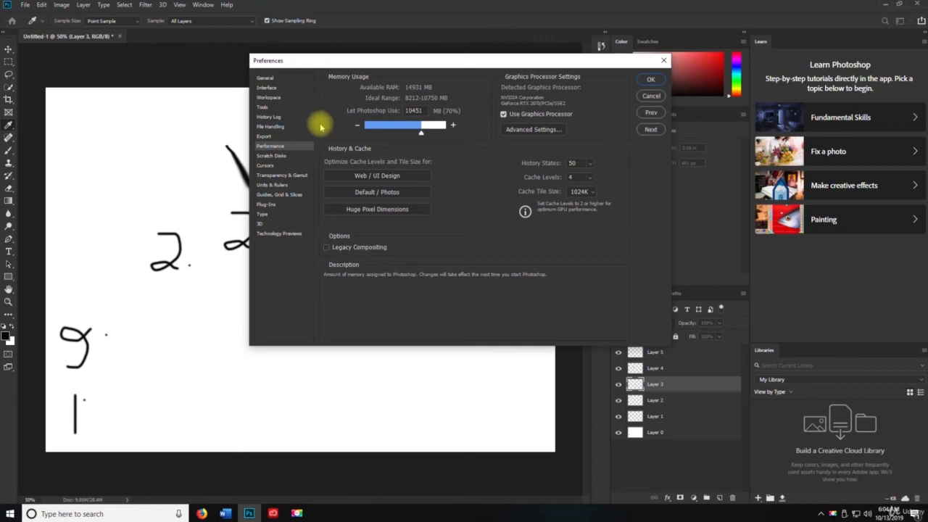
click(280, 156)
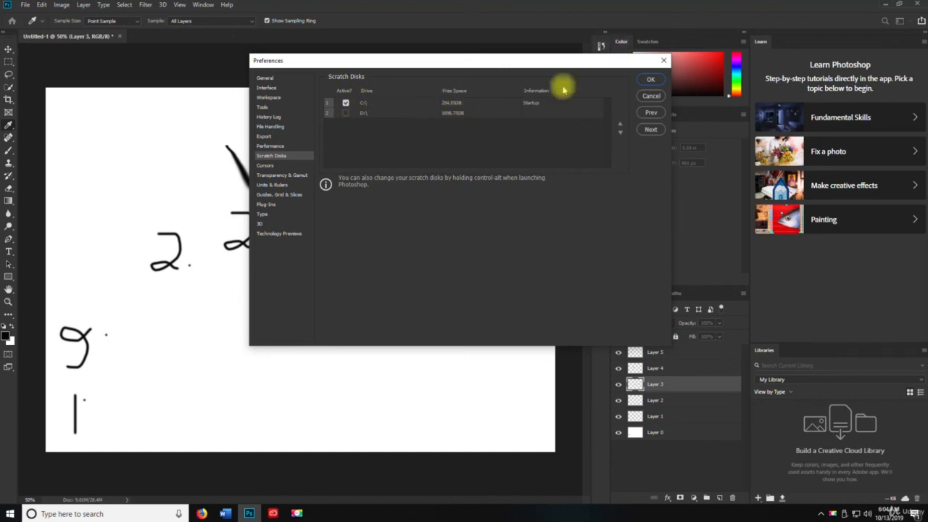
click(266, 165)
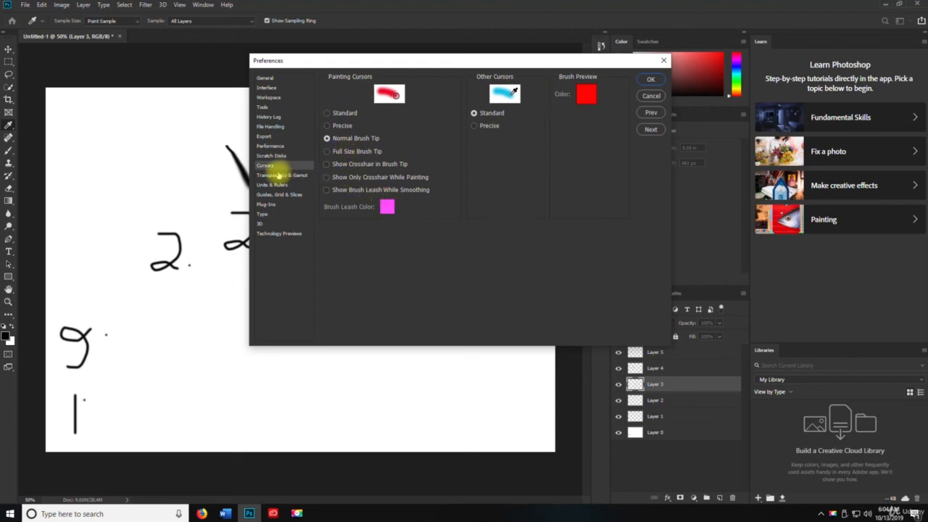
click(275, 176)
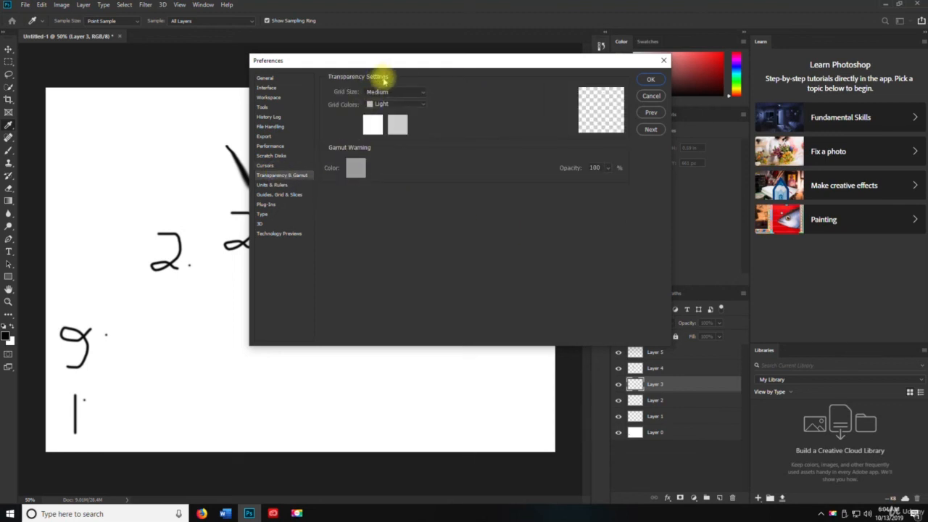
click(271, 184)
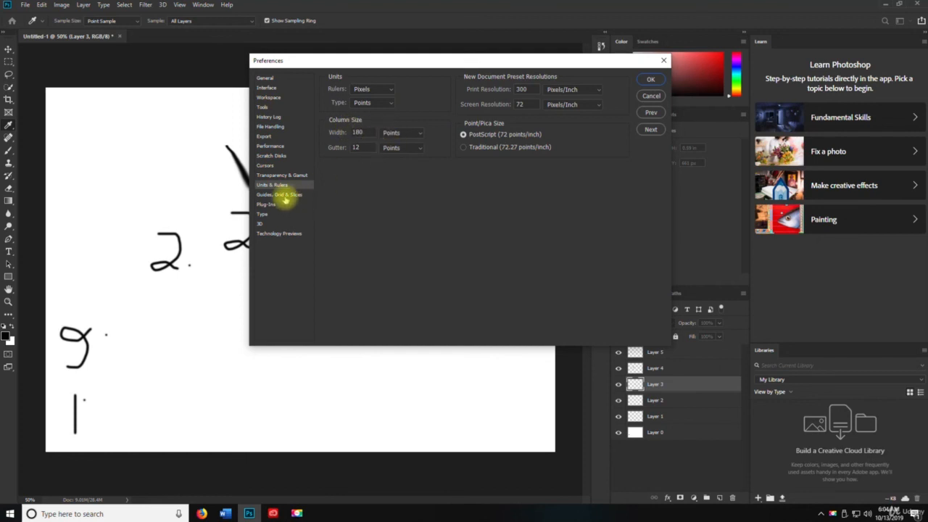
click(286, 195)
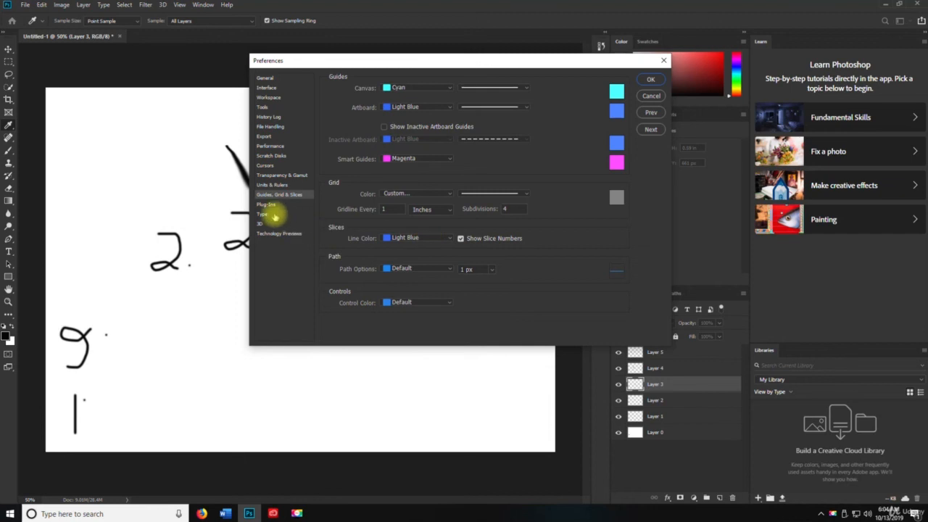
Step: Review the Plug-Ins, Type, 3D and Technology Previews preferences and close the dialog without saving
click(272, 206)
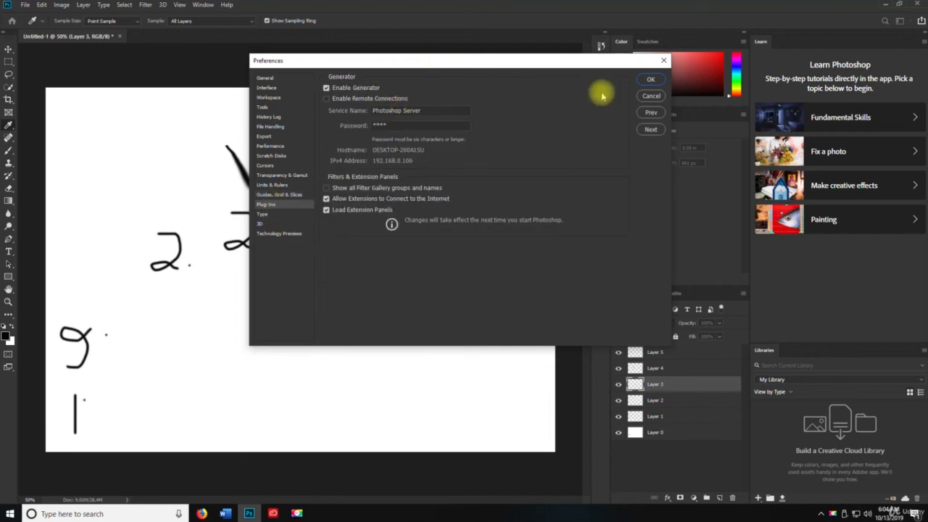
click(262, 214)
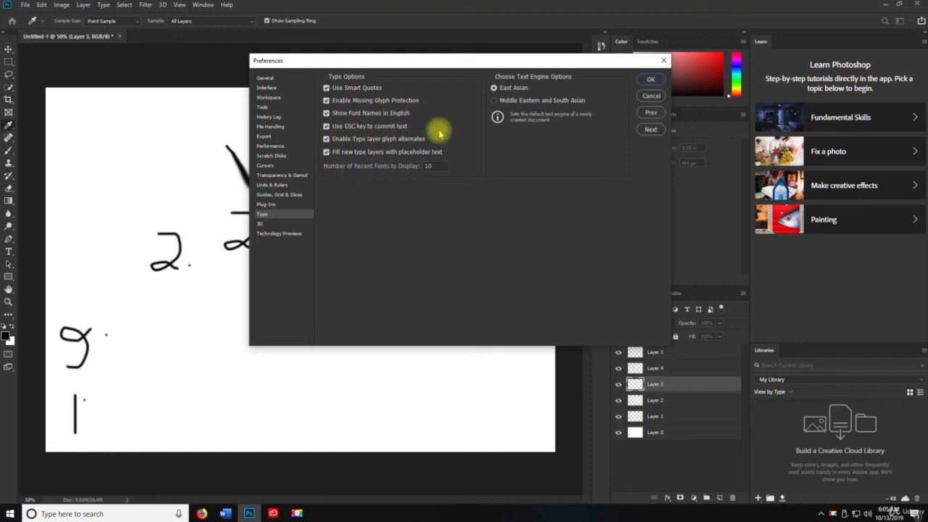
click(270, 223)
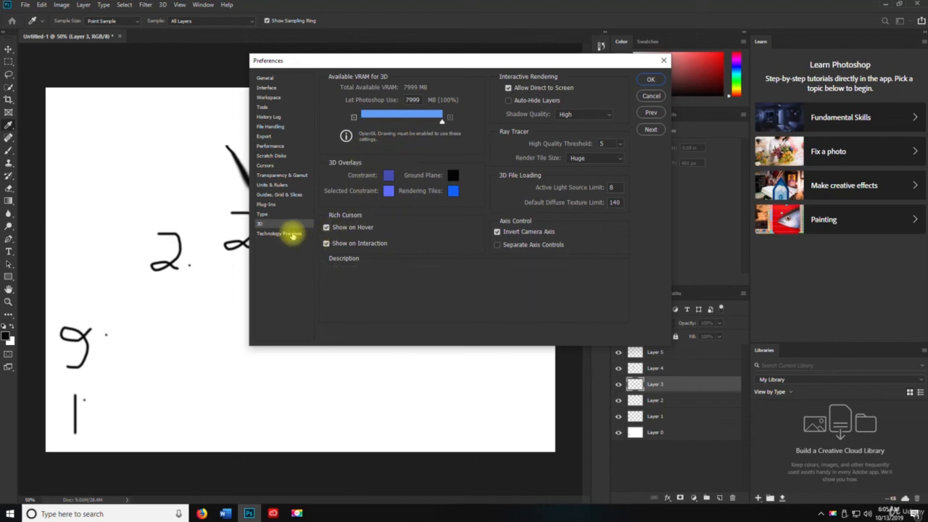
click(292, 234)
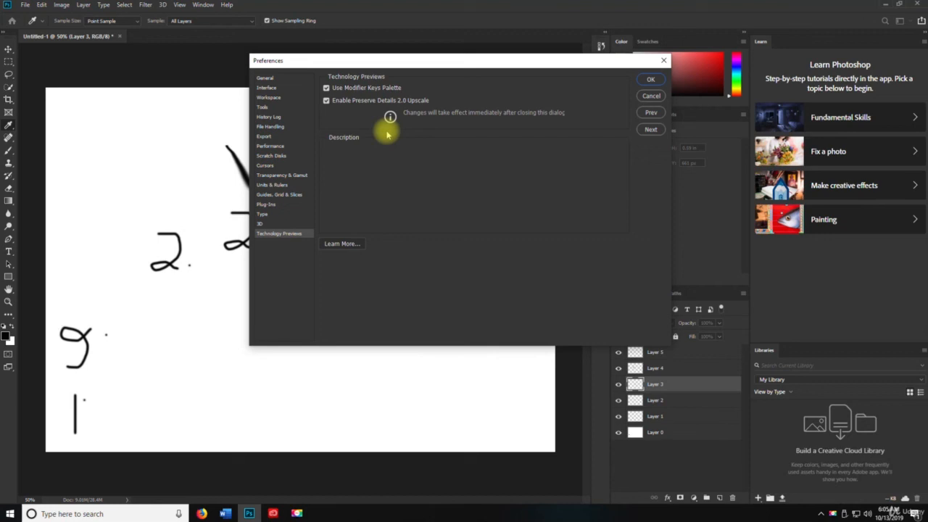
click(663, 63)
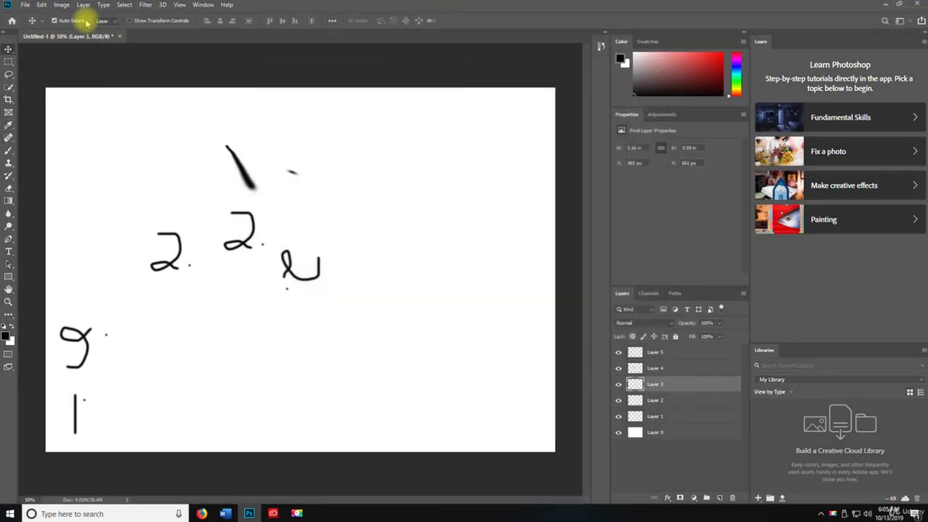
Step: Show the rulers and place a horizontal guide along the canvas's top edge at 0 px
key(v)
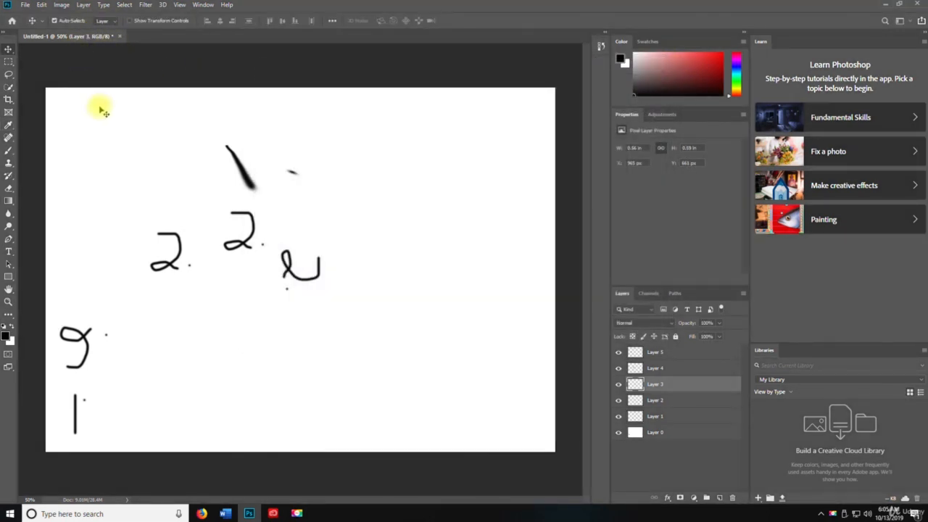
key(ctrl+r)
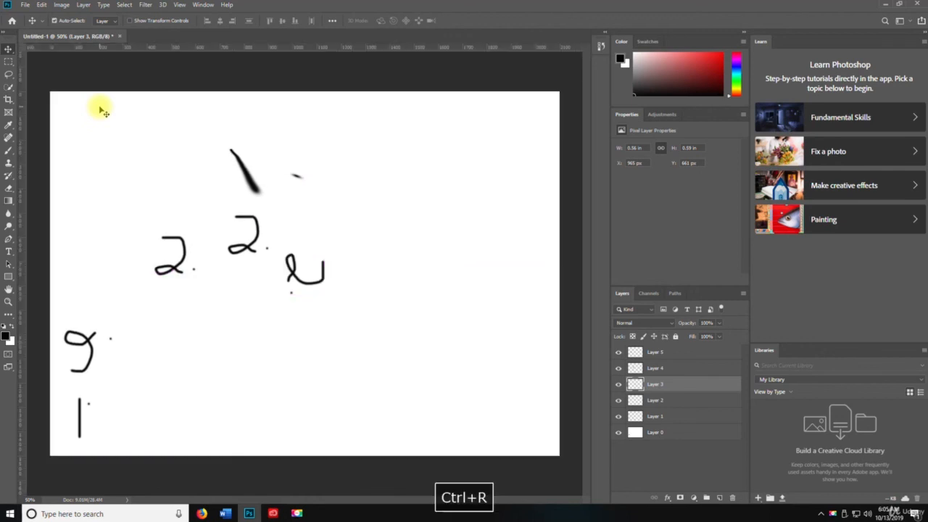
drag(103, 47, 111, 94)
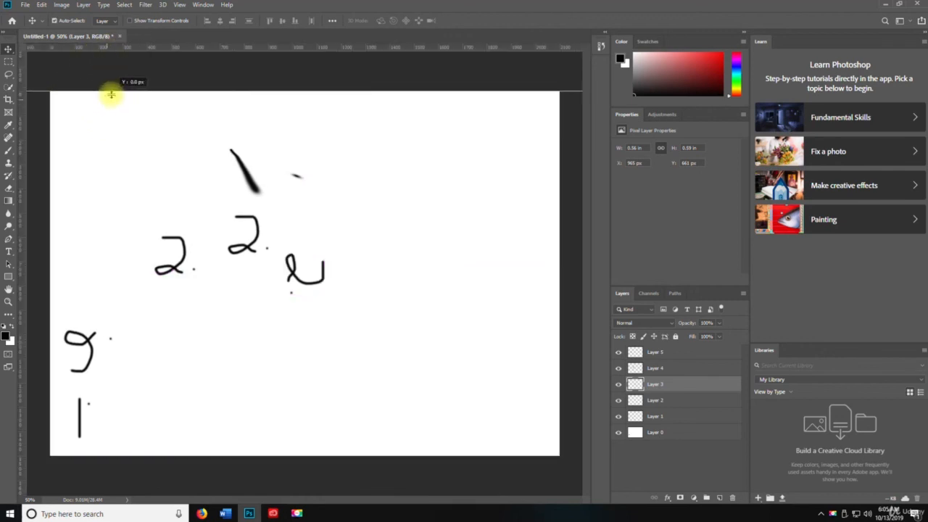
Step: Cycle the ruler units through inches, centimeters, millimeters, points, picas and percent, and return them to pixels
right_click(133, 51)
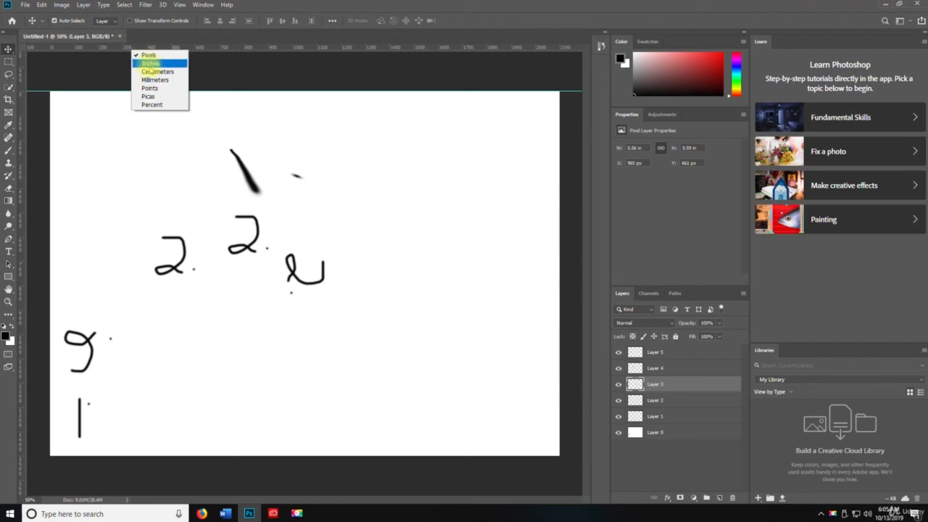
click(150, 63)
right_click(153, 48)
click(172, 68)
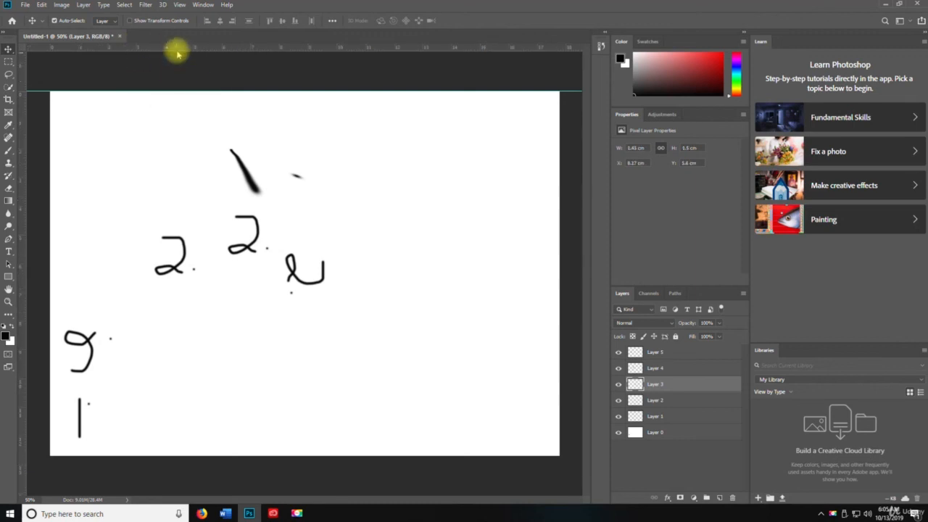
right_click(179, 50)
click(192, 76)
right_click(187, 52)
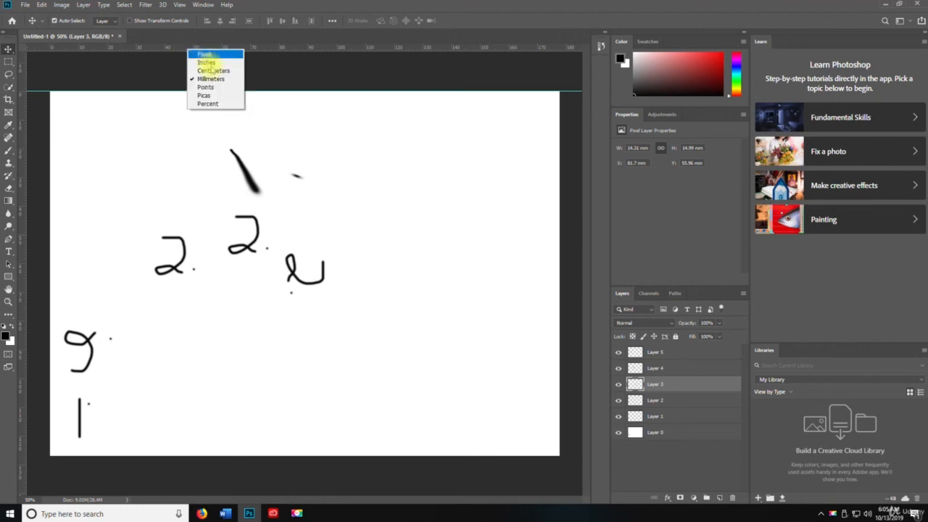
click(209, 89)
right_click(223, 52)
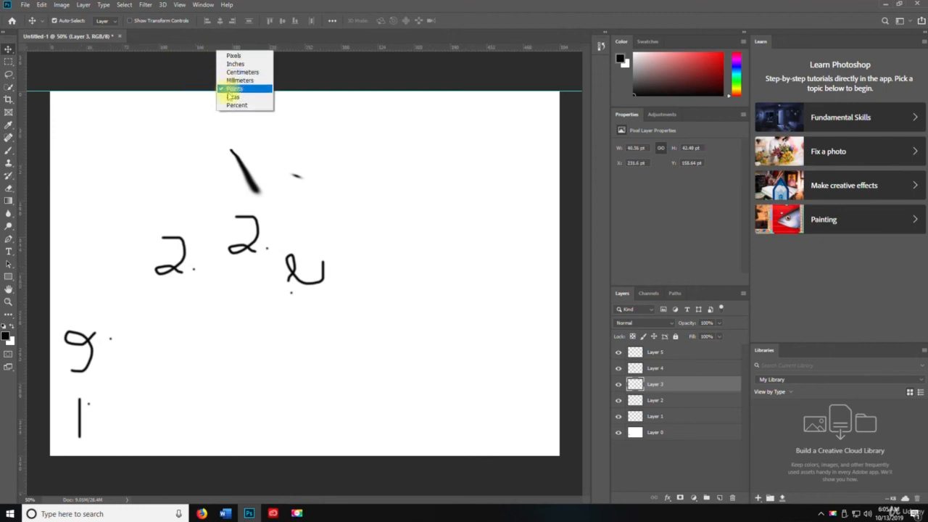
click(231, 97)
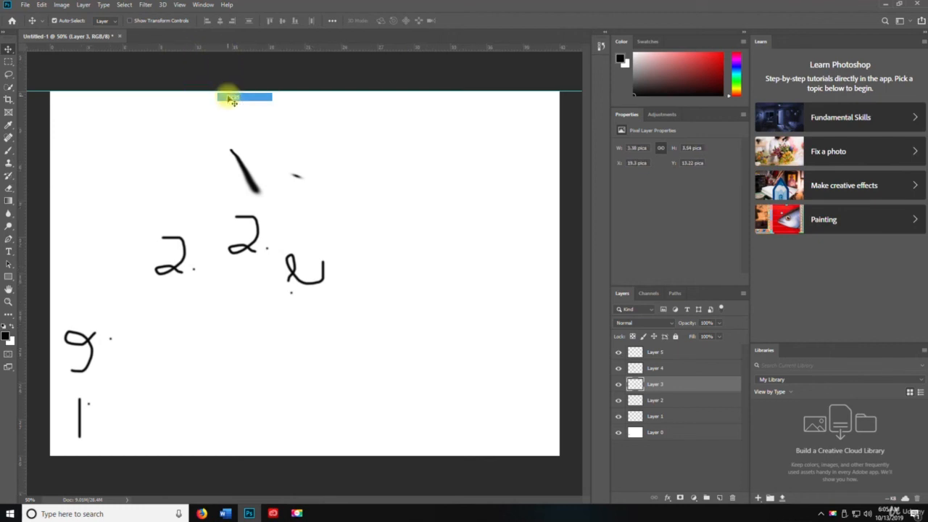
right_click(237, 51)
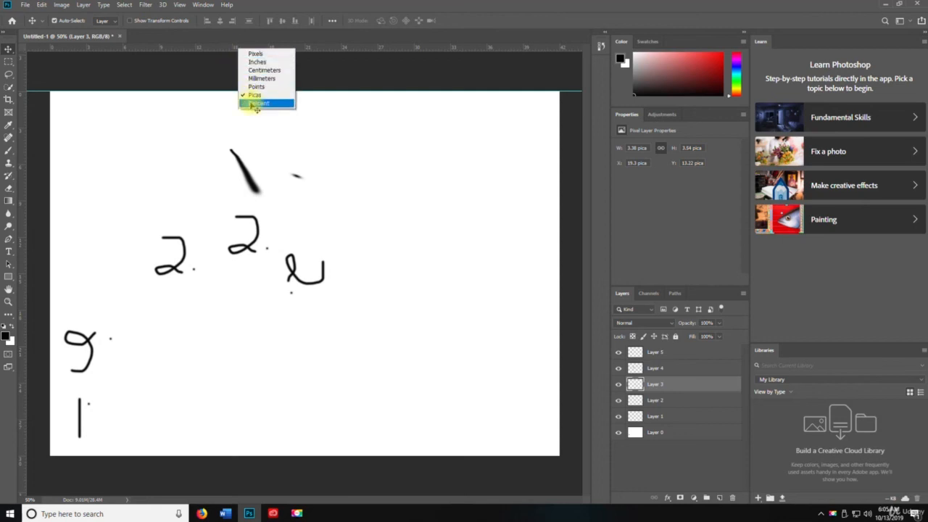
click(257, 102)
right_click(243, 51)
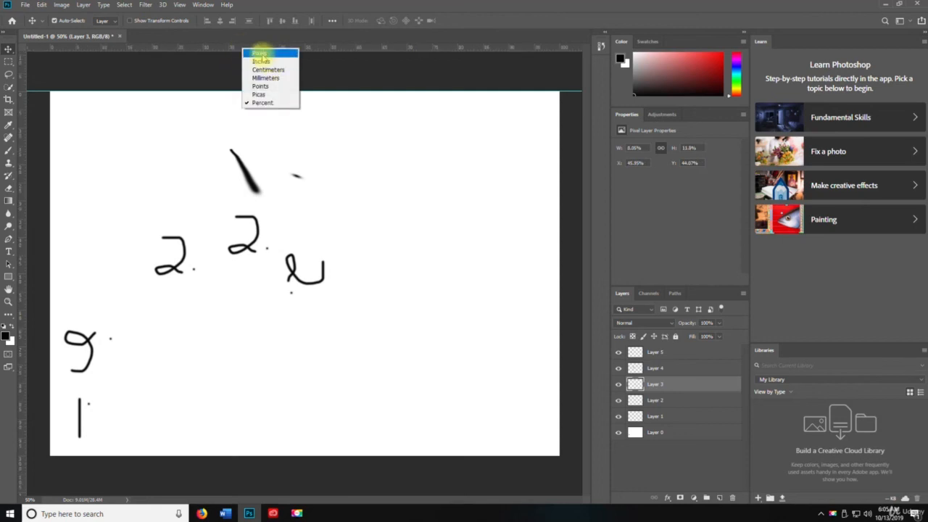
click(256, 56)
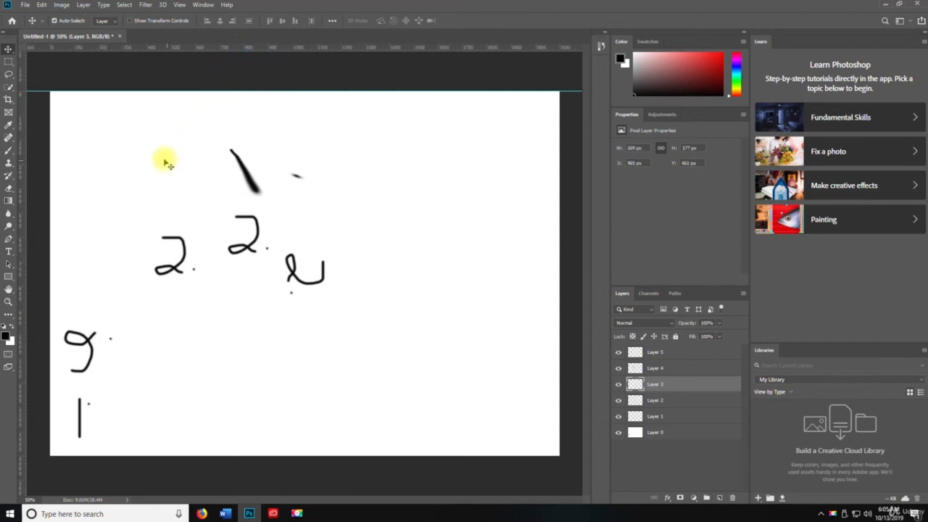
Step: Place vertical guides along the canvas's left and right edges and a horizontal guide along its bottom edge
drag(26, 163, 559, 190)
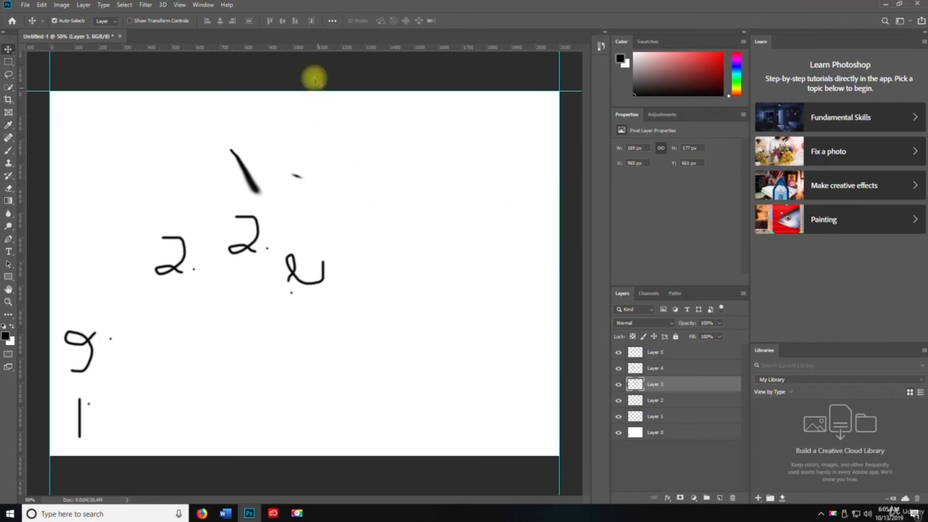
drag(309, 45, 308, 460)
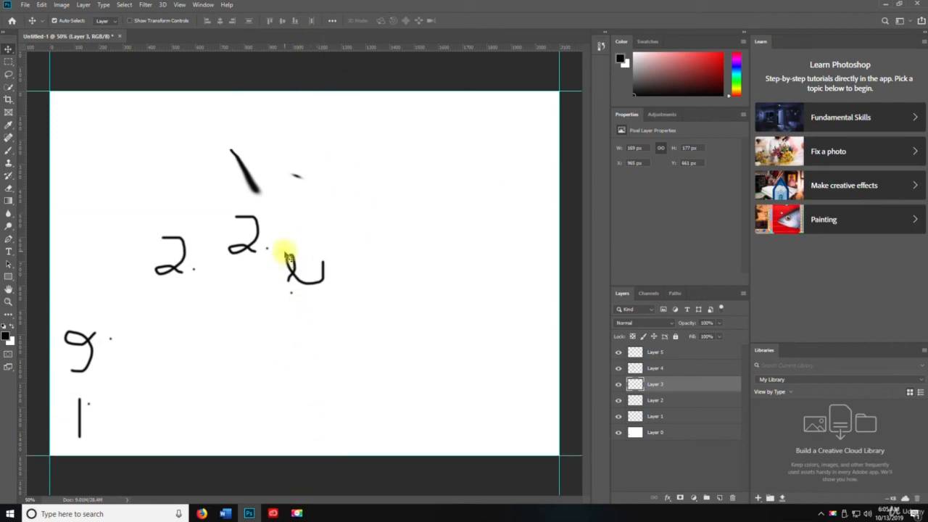